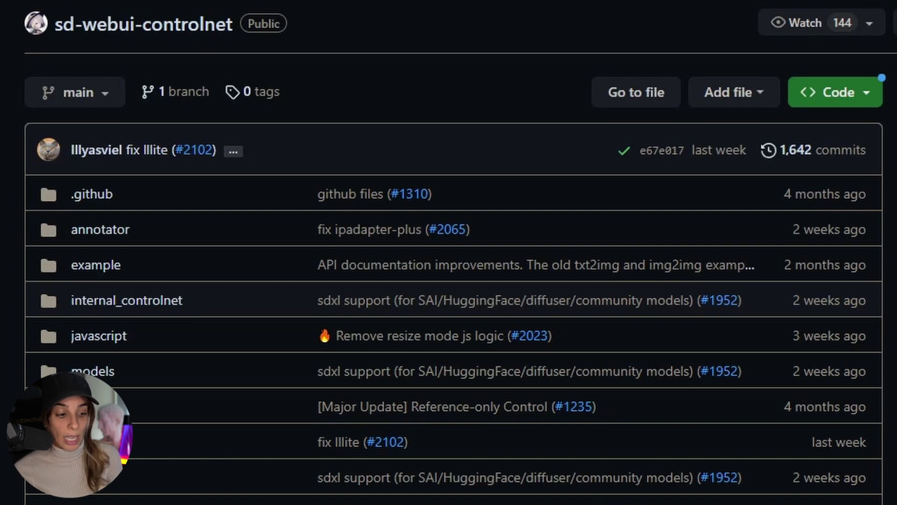
Scroll through the ControlNet README's Installation, Download Models and Features sections
scroll(448, 252, down, 20)
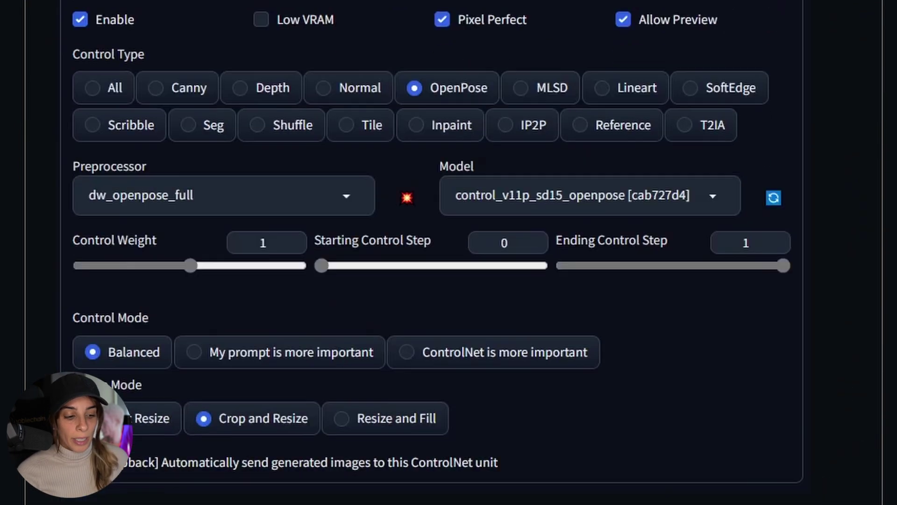
scroll(449, 252, down, 8)
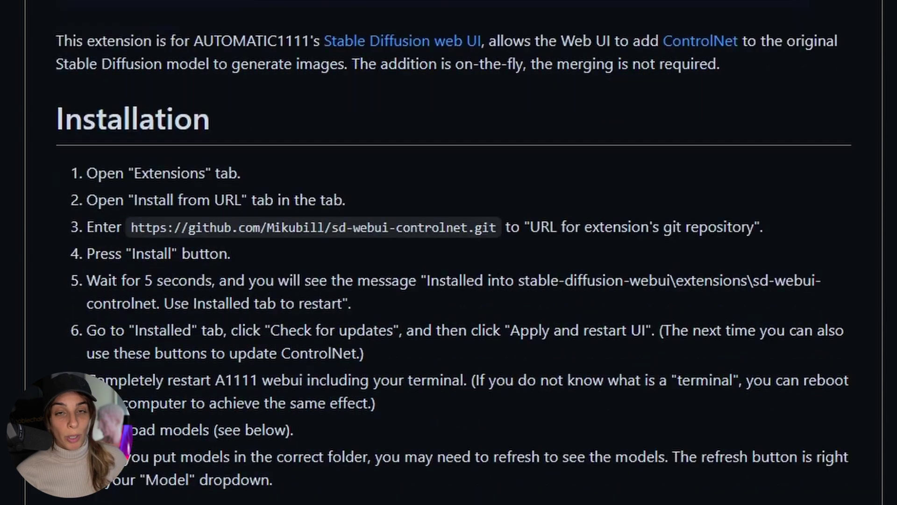
scroll(449, 252, down, 5)
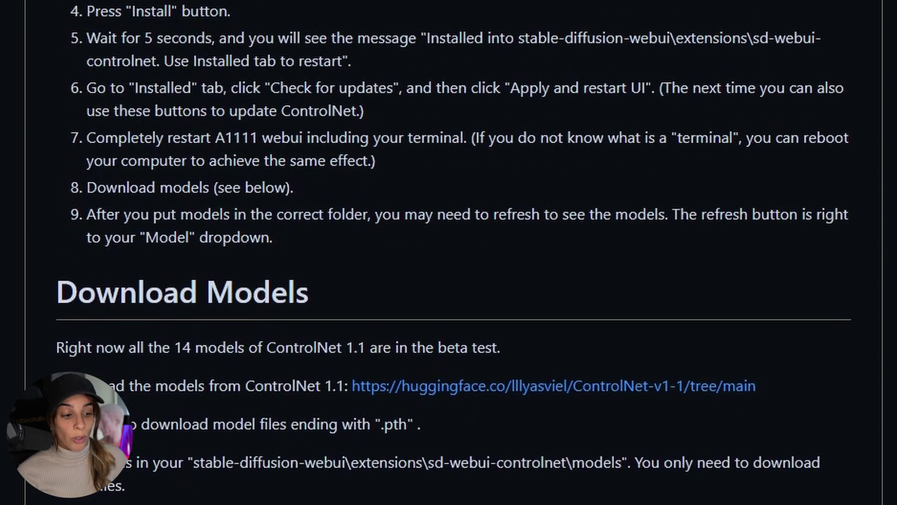
scroll(448, 252, down, 10)
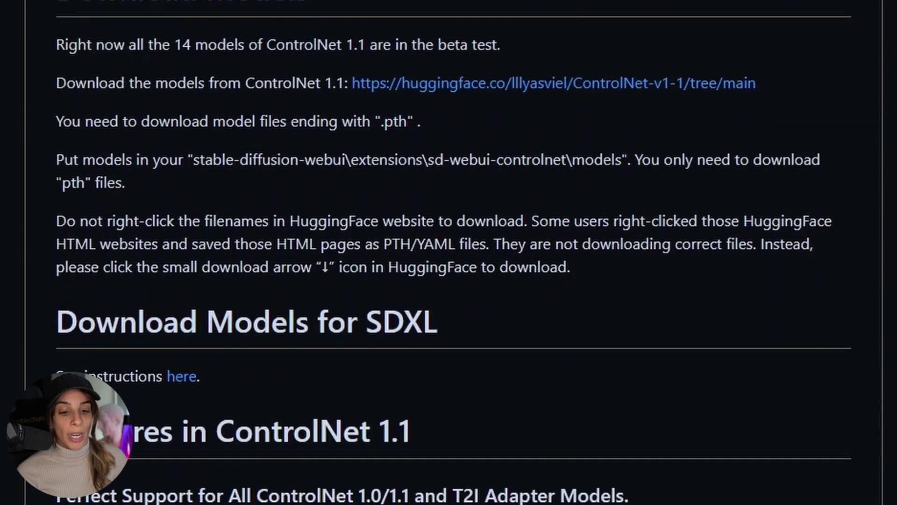
scroll(448, 252, down, 8)
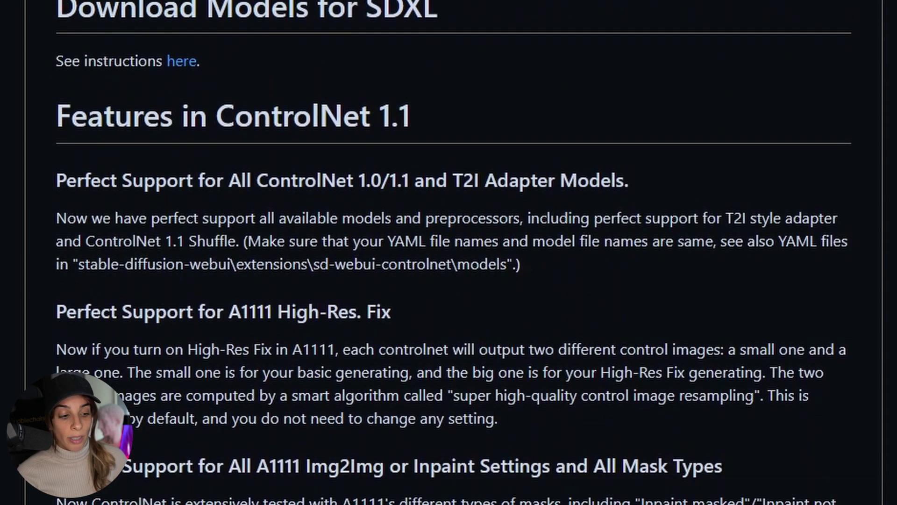
scroll(448, 252, down, 8)
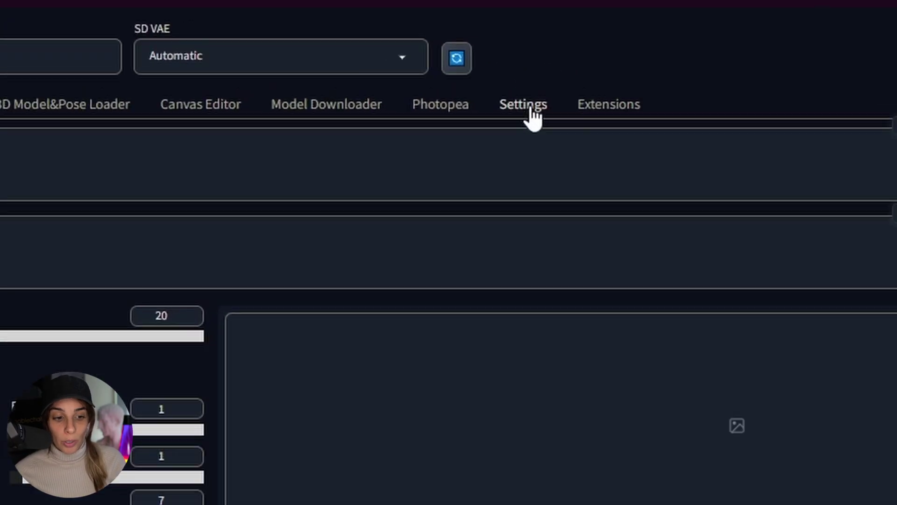
Check installed extensions for updates, then apply and restart the UI to load ControlNet v1.1.410
click(591, 116)
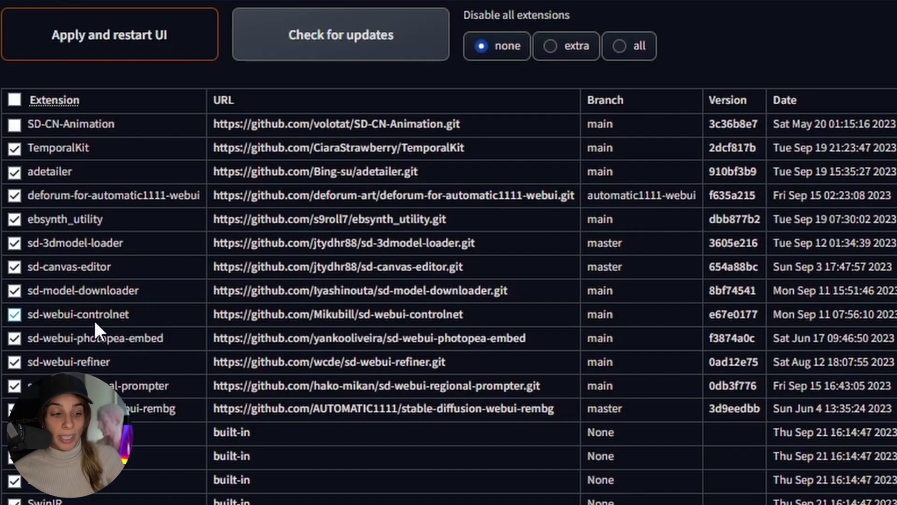
click(354, 51)
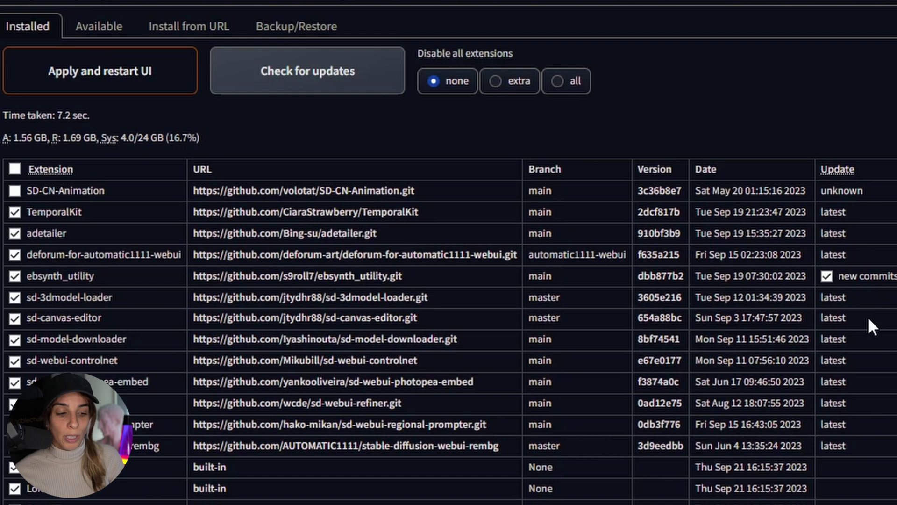
click(139, 96)
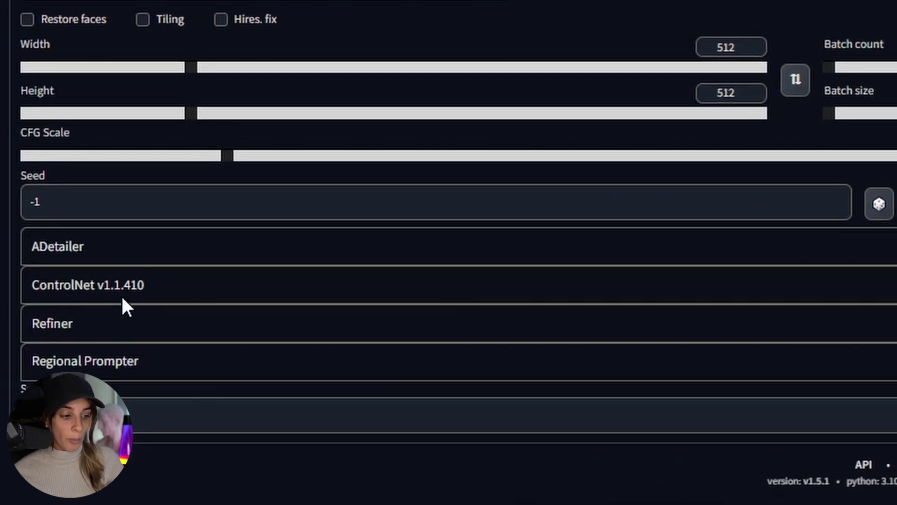
Expand the ControlNet v1.1.410 panel on the txt2img page
click(156, 304)
scroll(449, 252, down, 4)
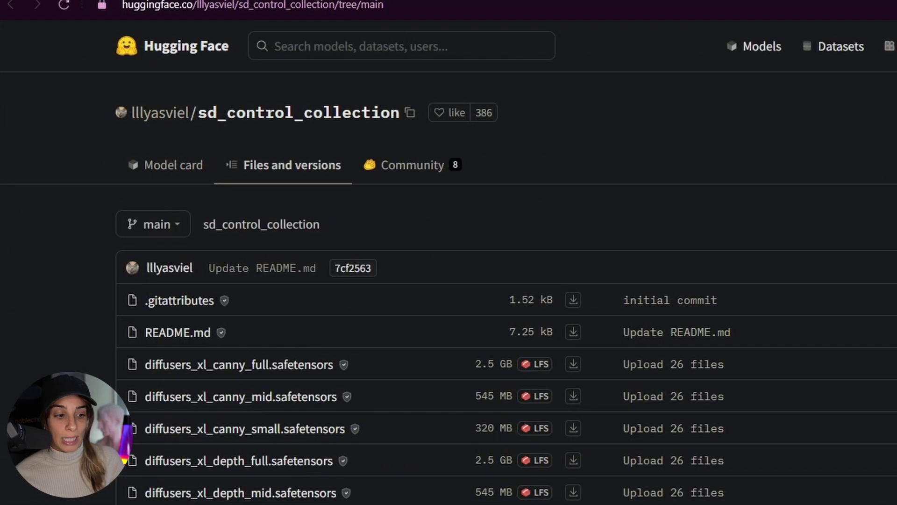
scroll(439, 425, down, 2)
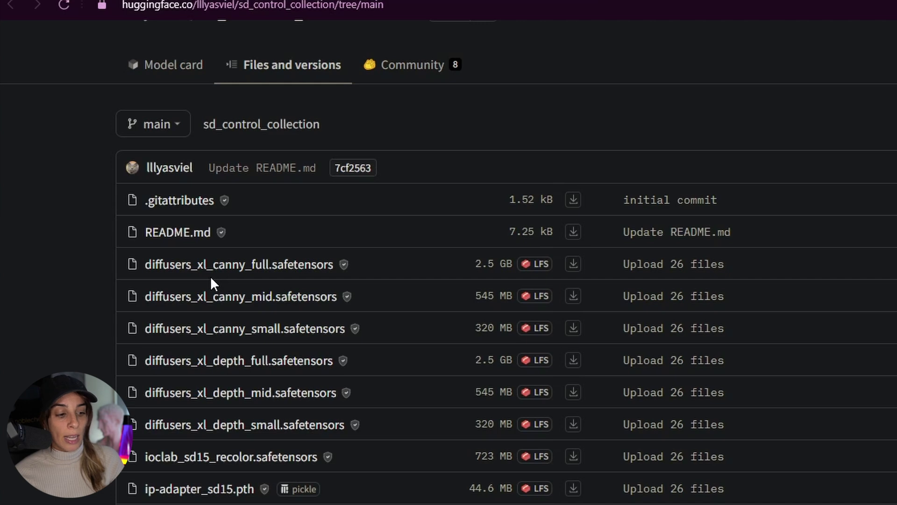
scroll(204, 280, up, 1)
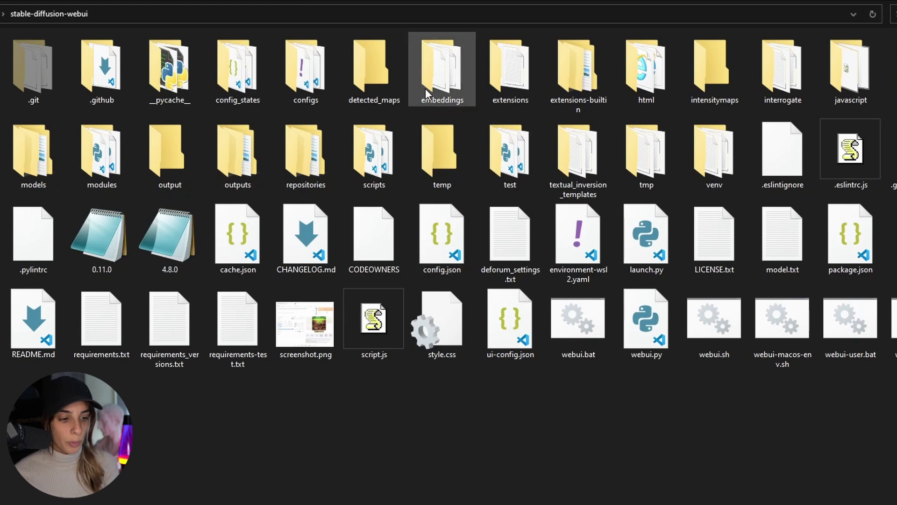
Inspect models\ControlNet for SDXL files, then open extensions\sd-webui-controlnet\models
double_click(38, 151)
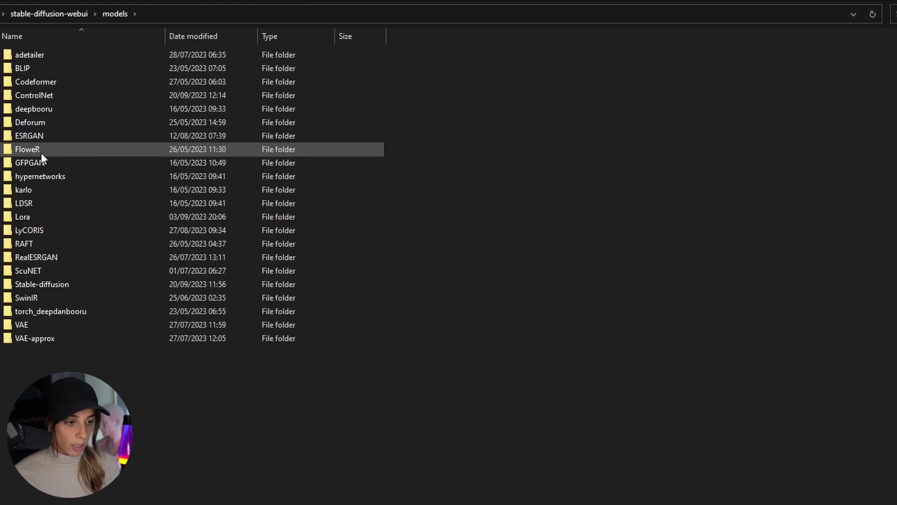
double_click(36, 95)
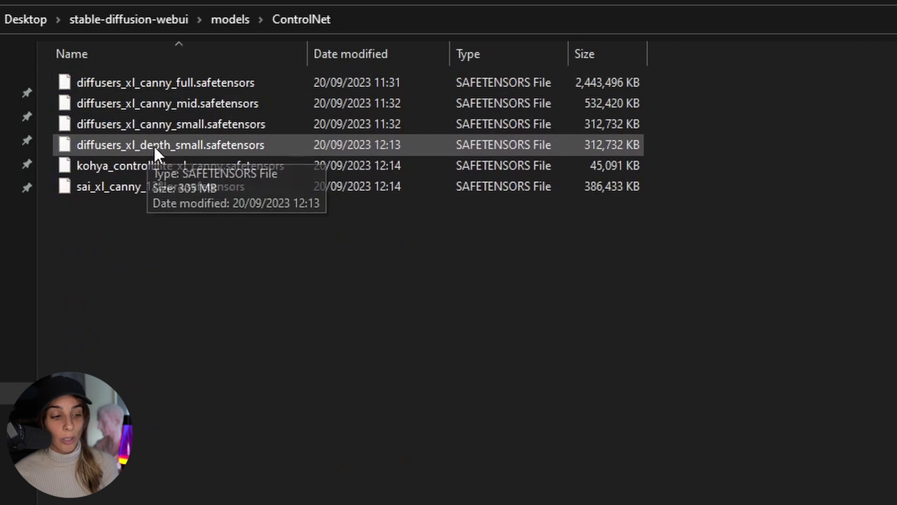
click(151, 21)
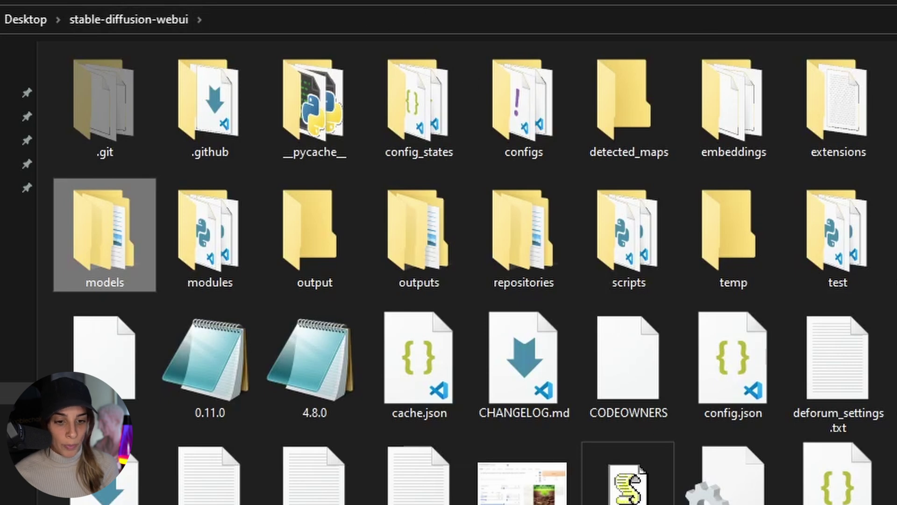
double_click(844, 114)
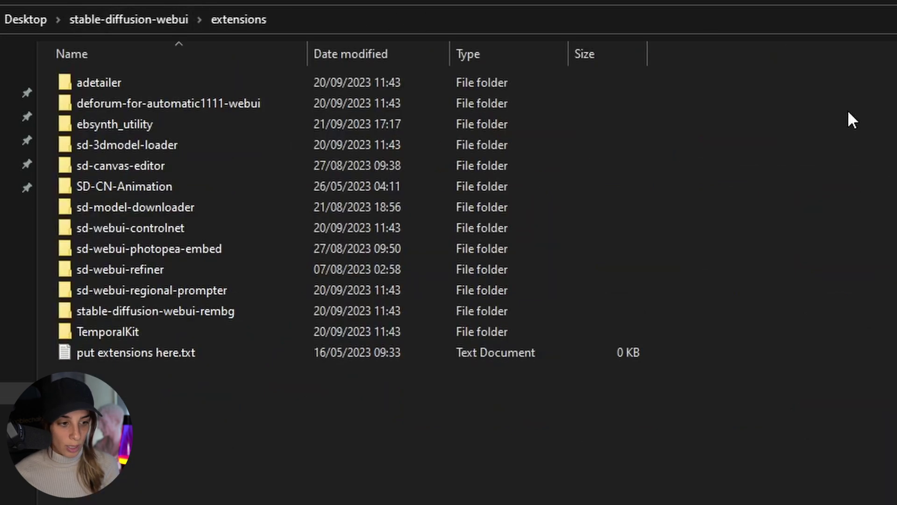
double_click(156, 230)
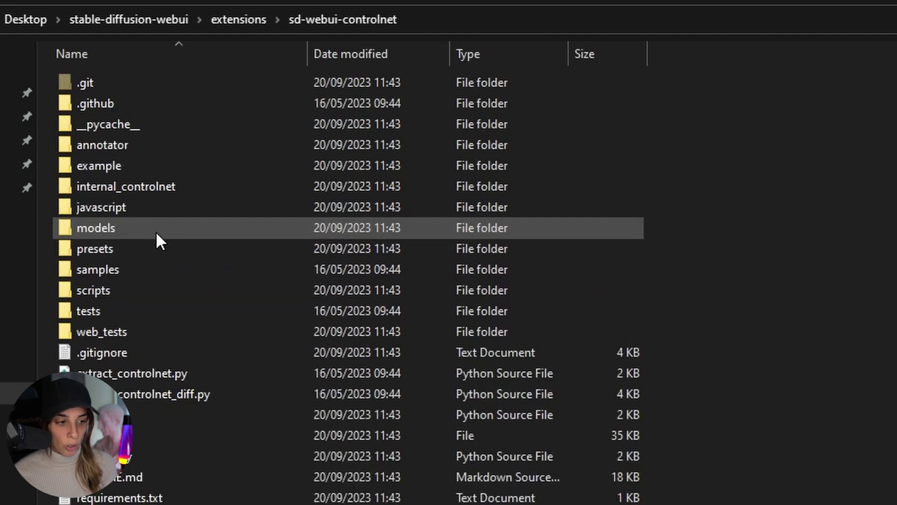
double_click(127, 227)
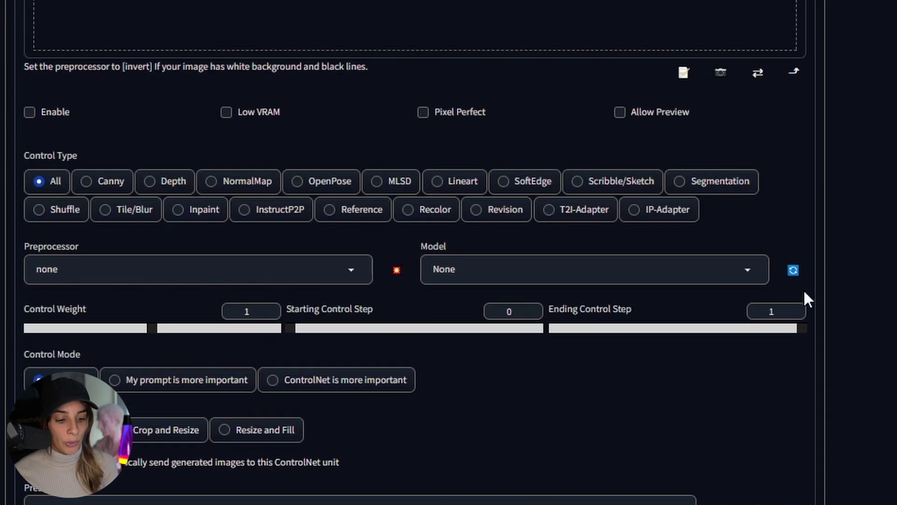
Refresh the ControlNet model list and confirm the diffusers_xl canny and depth models appear
click(794, 277)
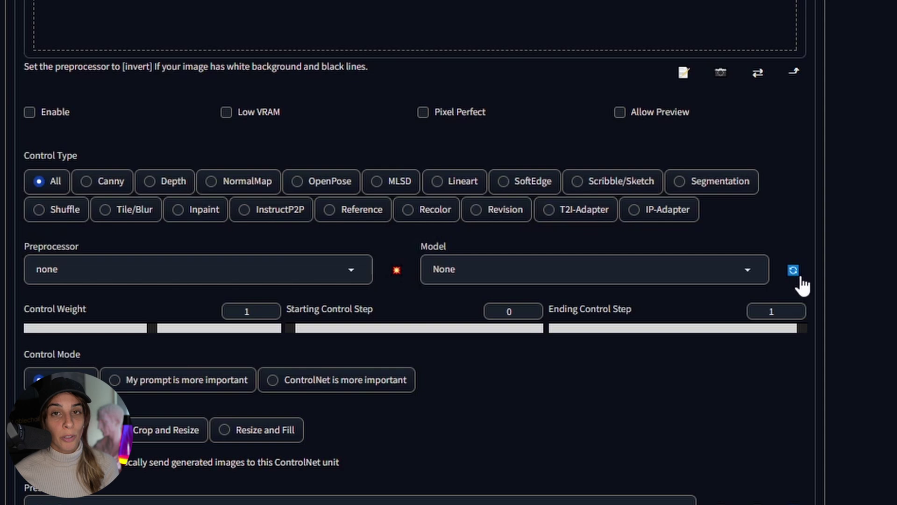
click(754, 271)
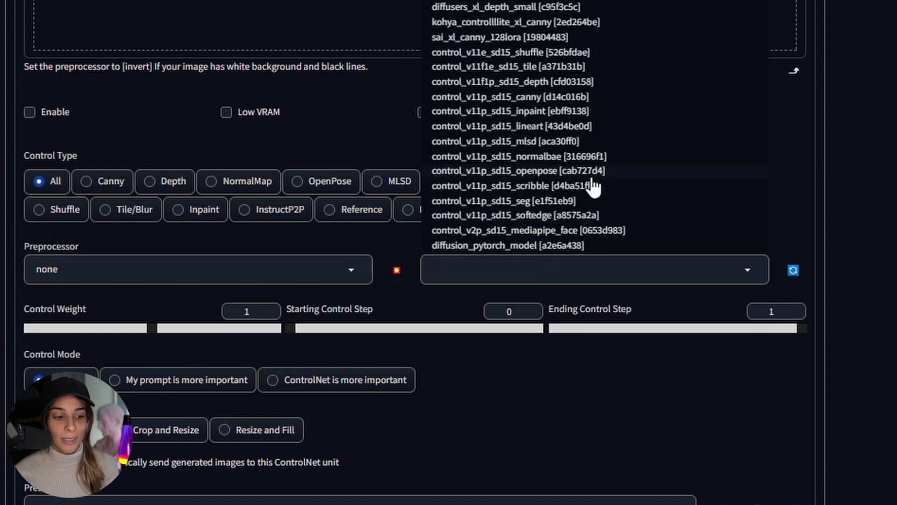
scroll(537, 186, up, 2)
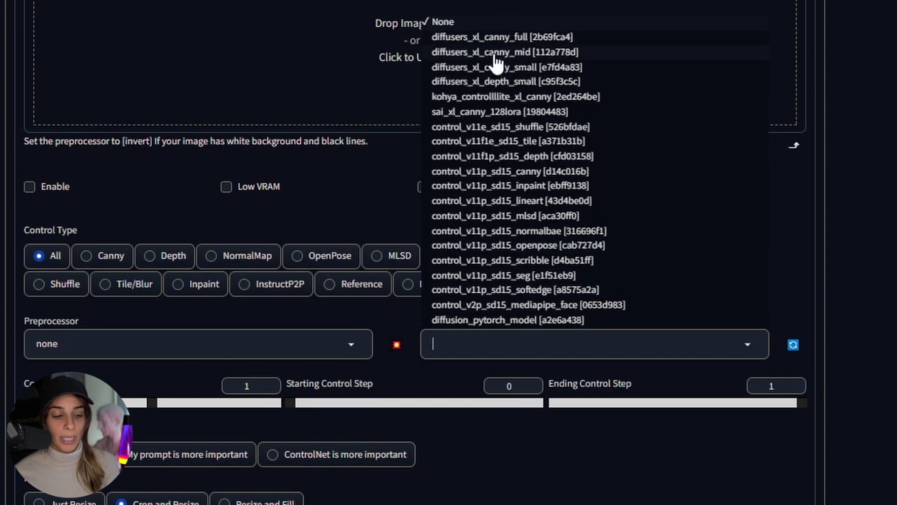
scroll(494, 70, up, 7)
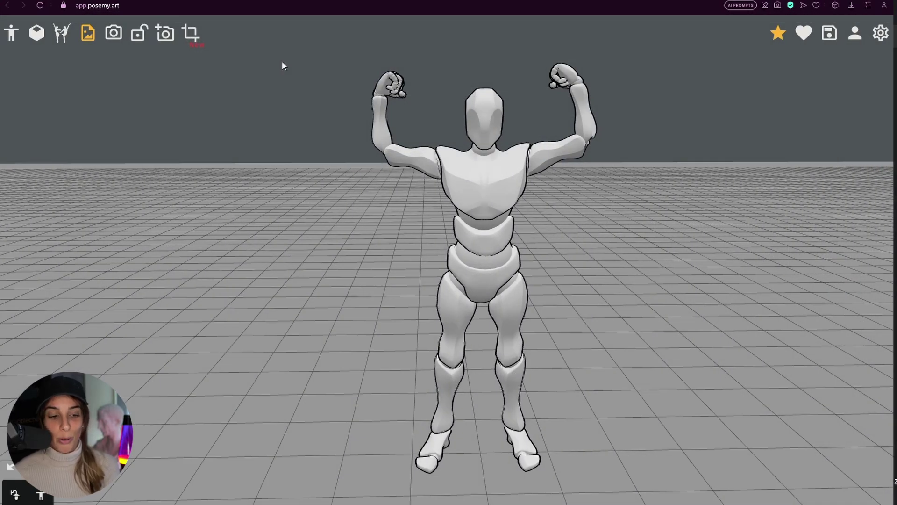
Export the flexing mannequin pose as a 1024×1024 Canny edge image
click(192, 32)
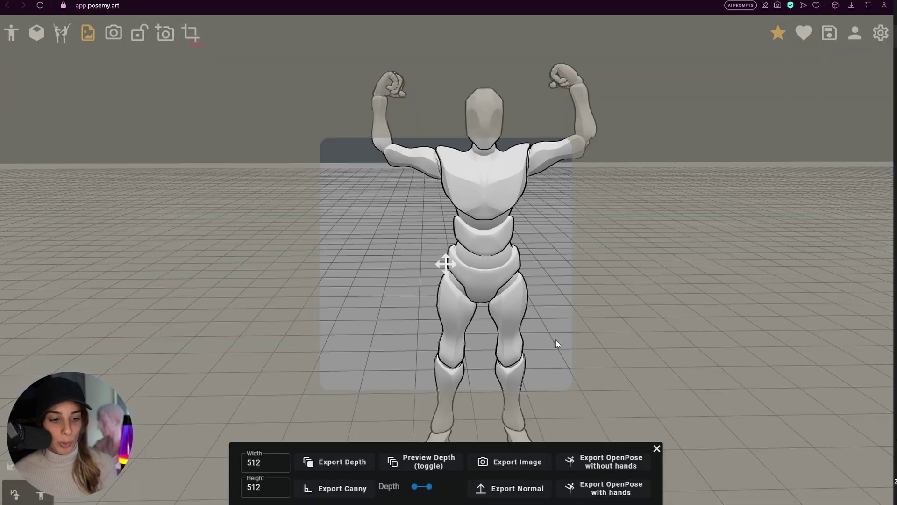
click(266, 461)
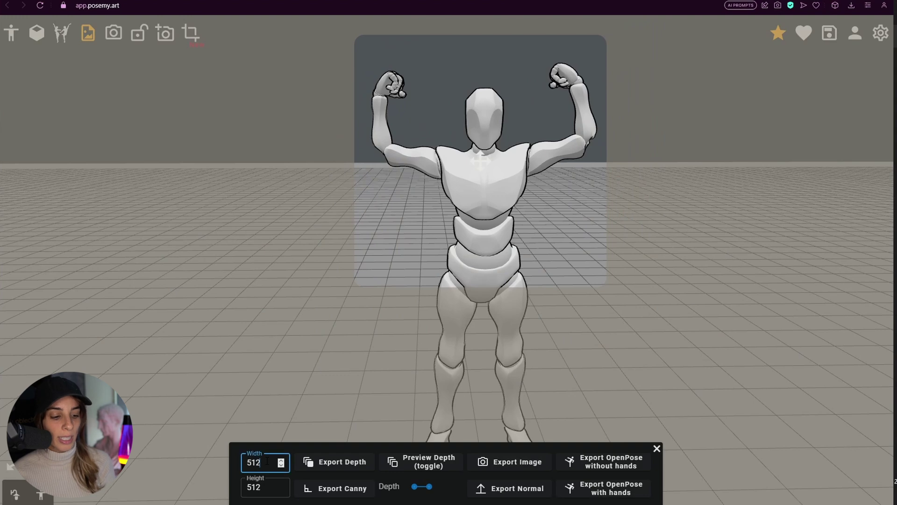
key(BackSpace)
key(BackSpace)
key(BackSpace)
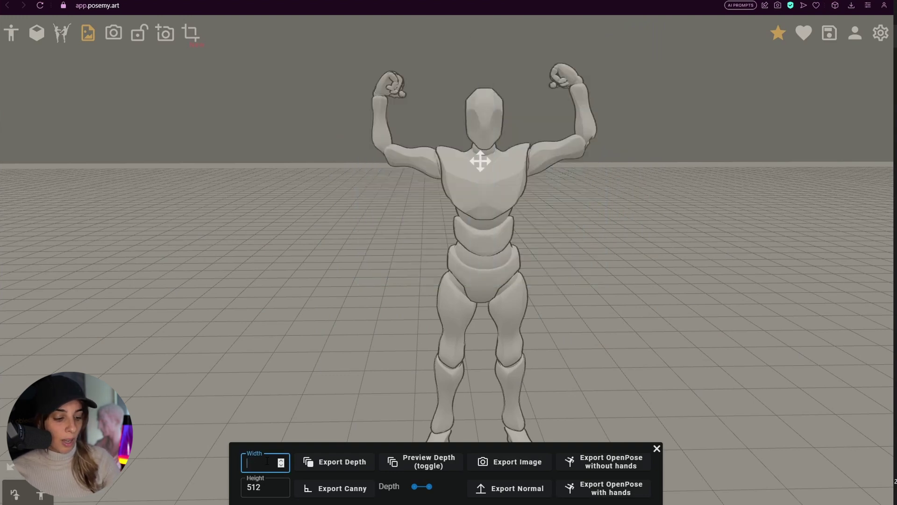
text(1024)
click(263, 486)
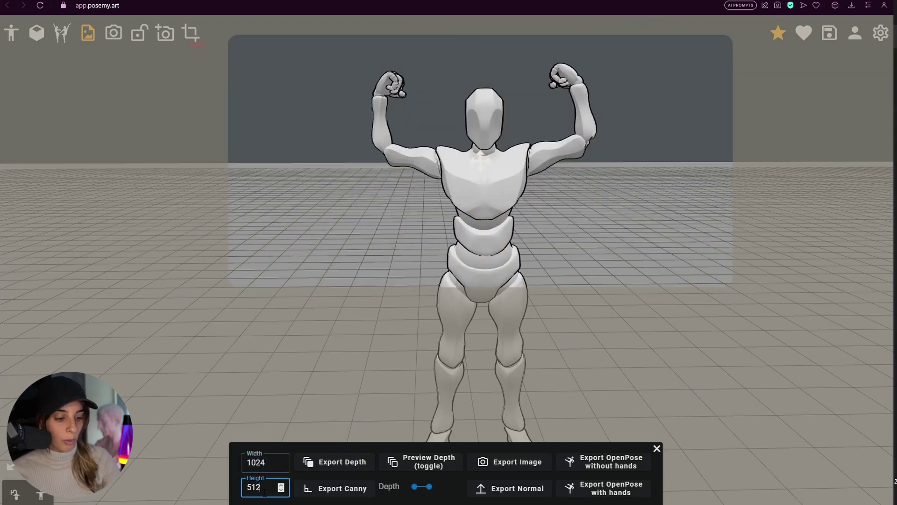
key(BackSpace)
key(BackSpace)
key(BackSpace)
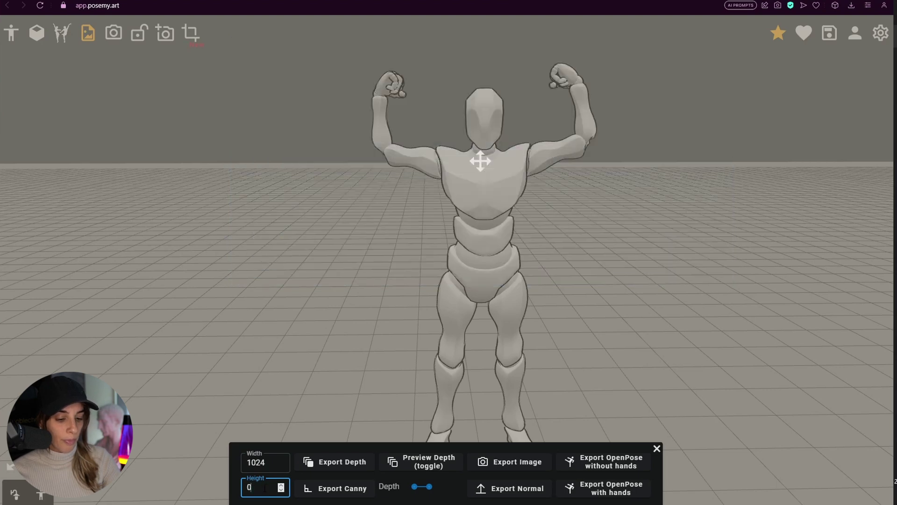
text(1024)
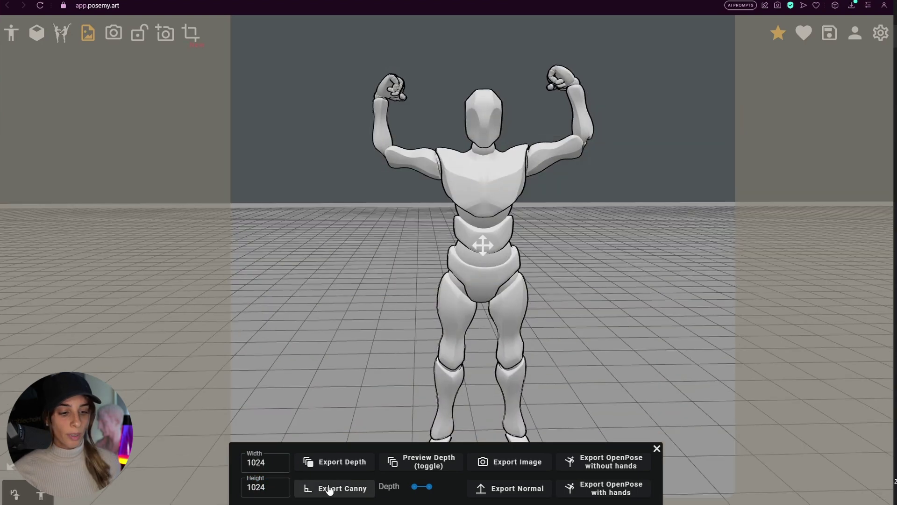
click(330, 488)
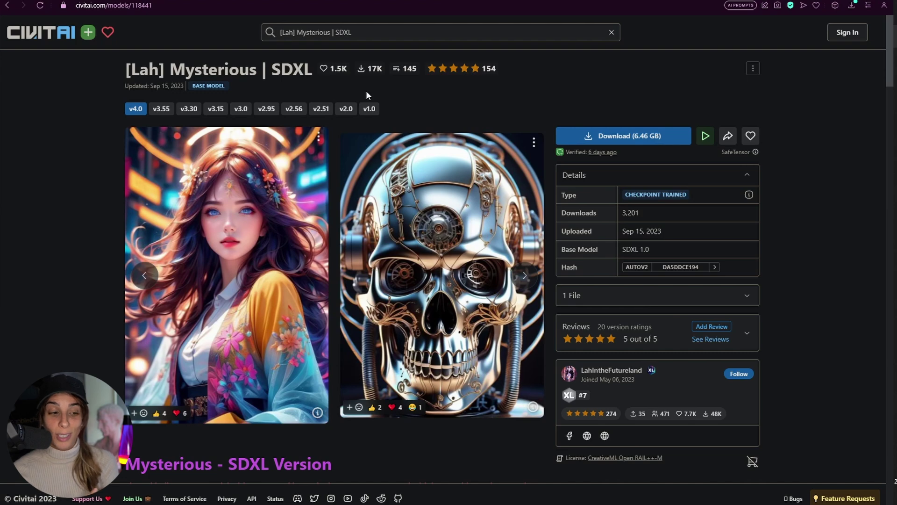
Copy the generation data of the bald winged warrior sample image
click(525, 275)
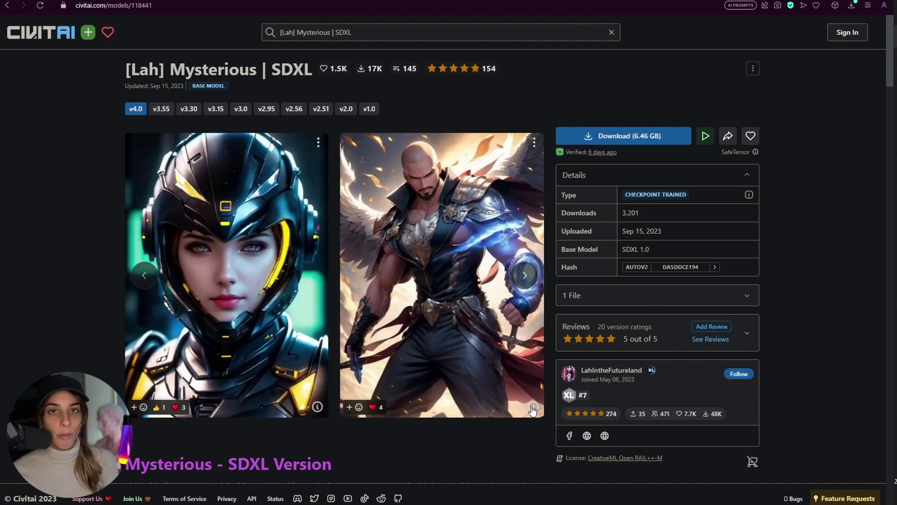
click(532, 408)
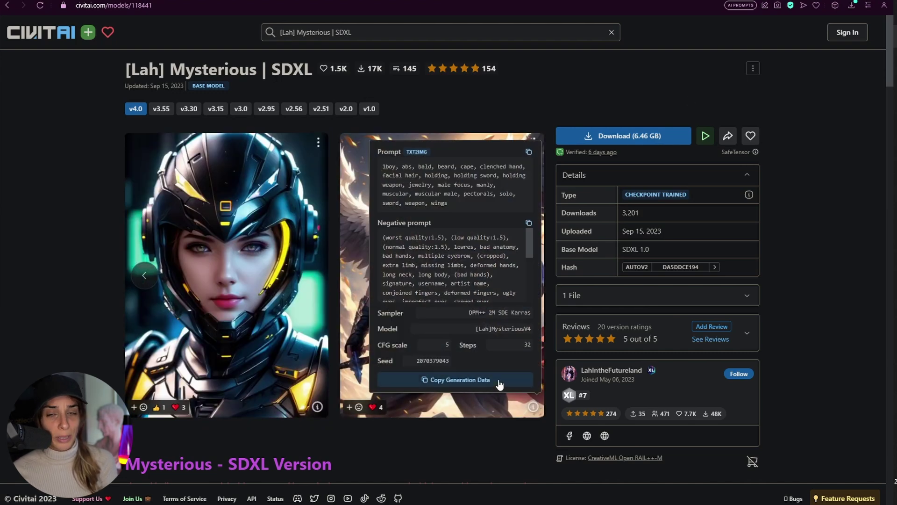
click(499, 380)
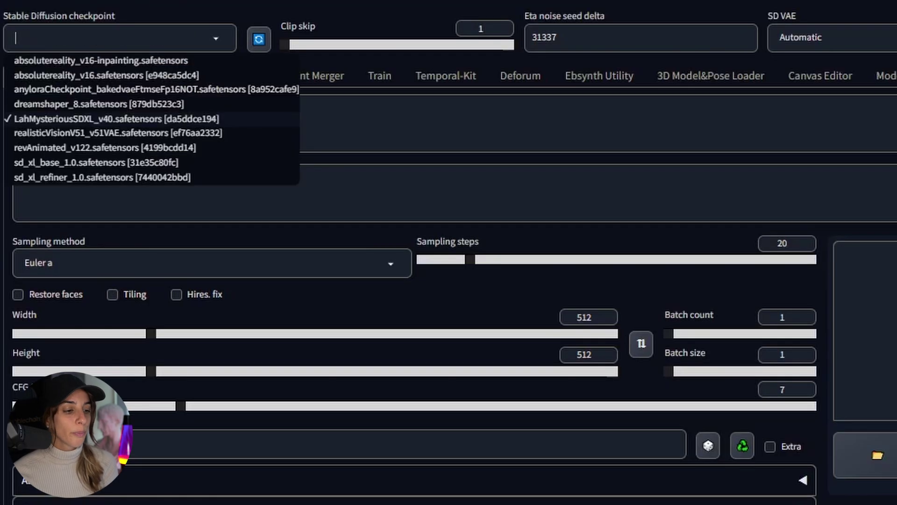
Paste the warrior image's generation data into the txt2img prompt and apply its parameters
key(ctrl+v)
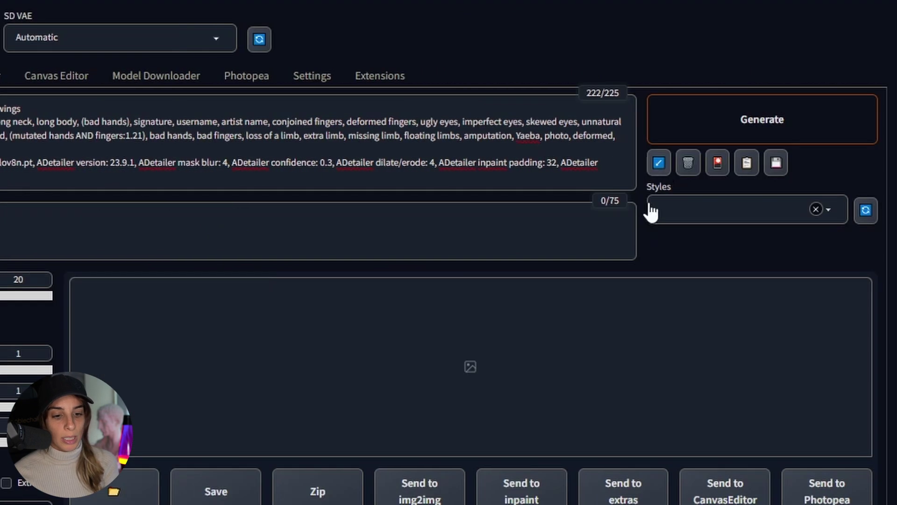
click(659, 162)
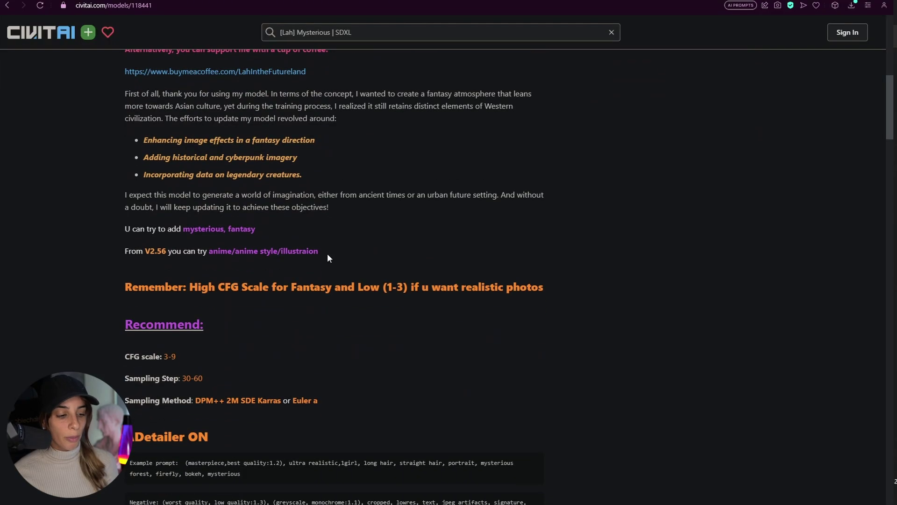
Scroll the model description to the Recommend and ADetailer ON sections
scroll(328, 257, down, 1)
scroll(328, 257, down, 1)
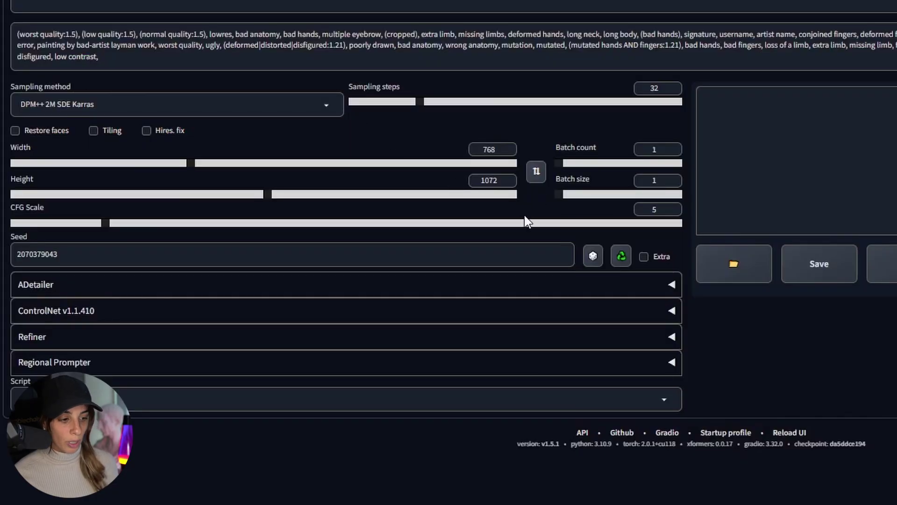
Set CFG Scale to 3 and expand the ADetailer panel
double_click(654, 209)
text(3)
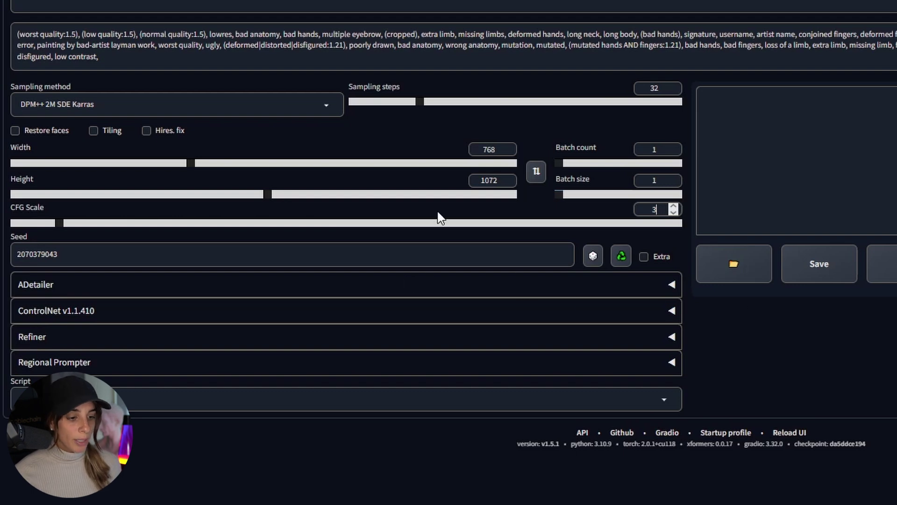
click(675, 296)
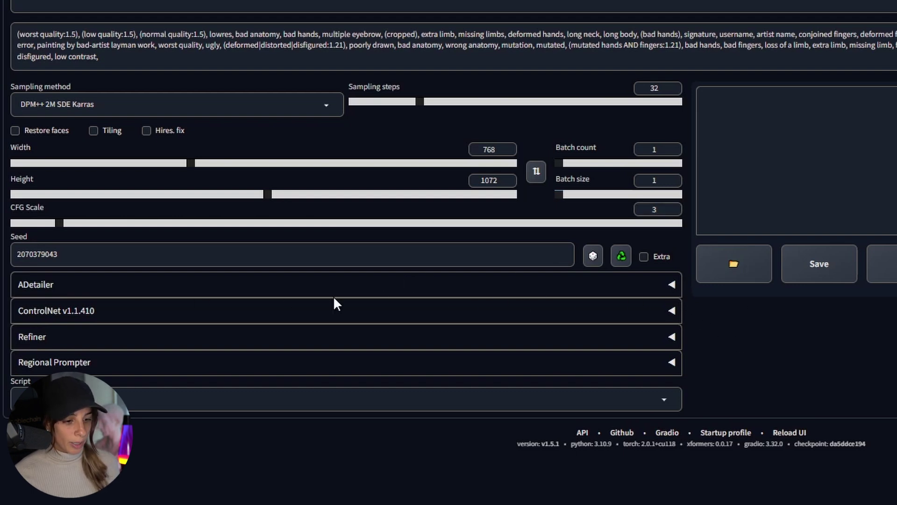
click(673, 284)
scroll(317, 107, down, 4)
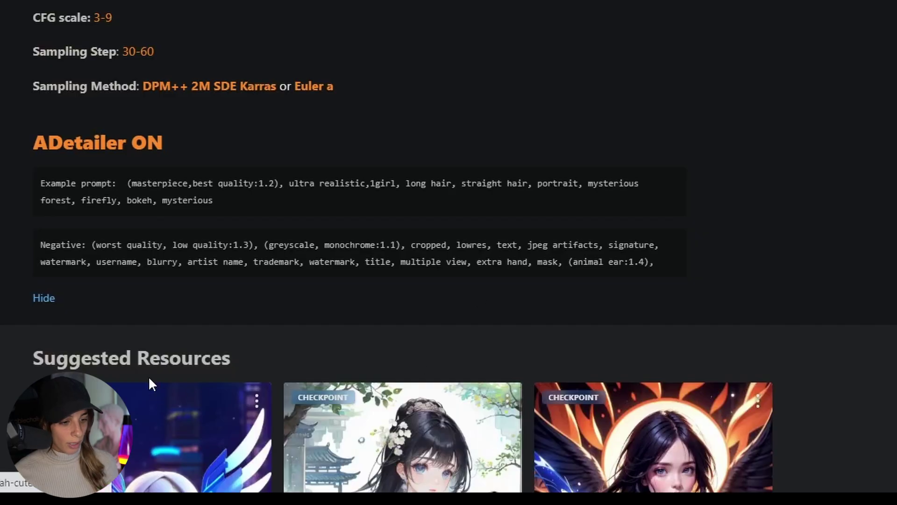
Copy the Civitai example prompt into the ADetailer prompt field
drag(671, 268, 122, 181)
click(149, 194)
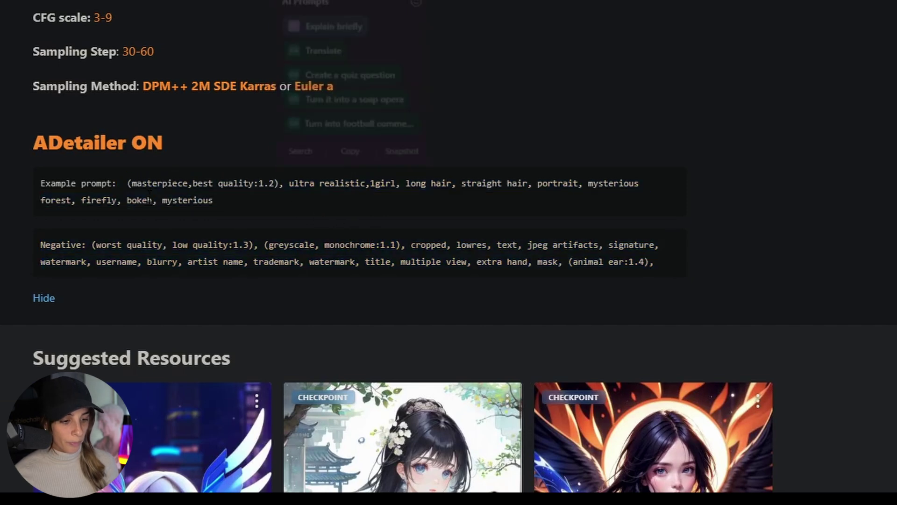
drag(234, 212, 129, 183)
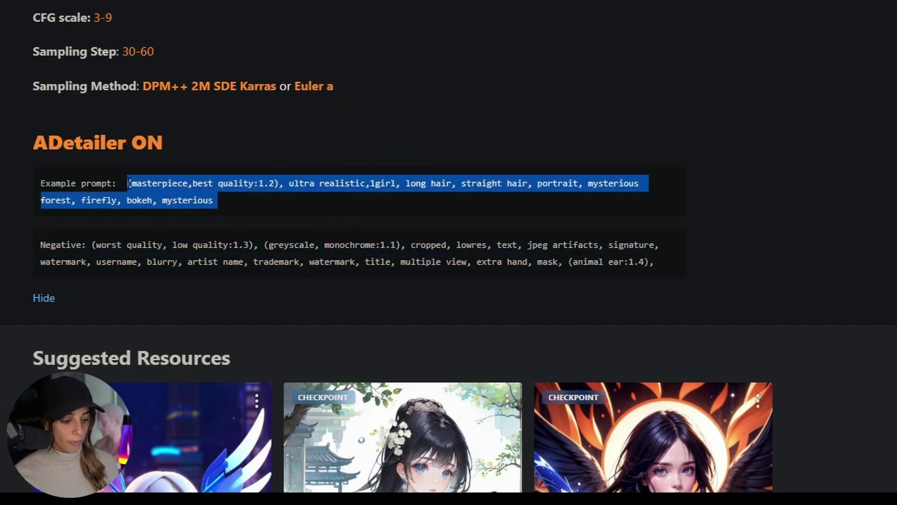
key(ctrl+c)
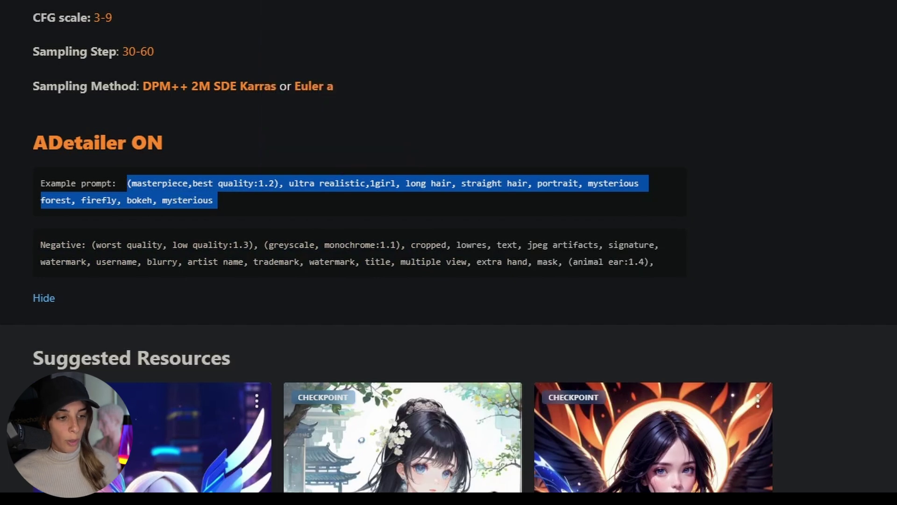
key(alt+Tab)
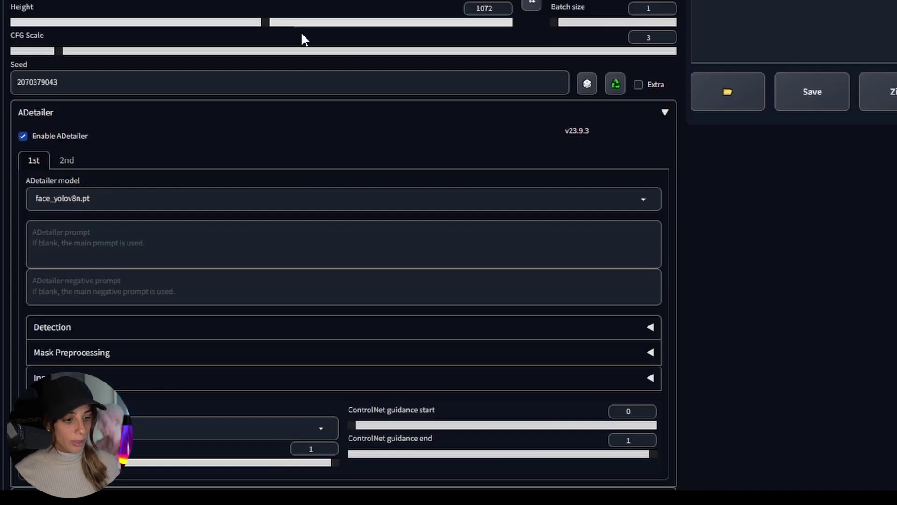
click(191, 237)
key(ctrl+v)
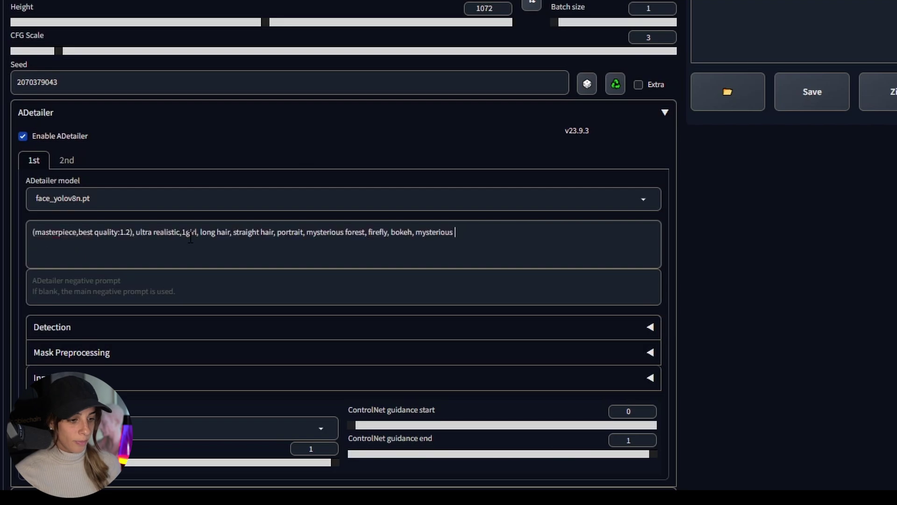
Copy the Civitai example negative prompt into the ADetailer negative prompt field
key(alt+Tab)
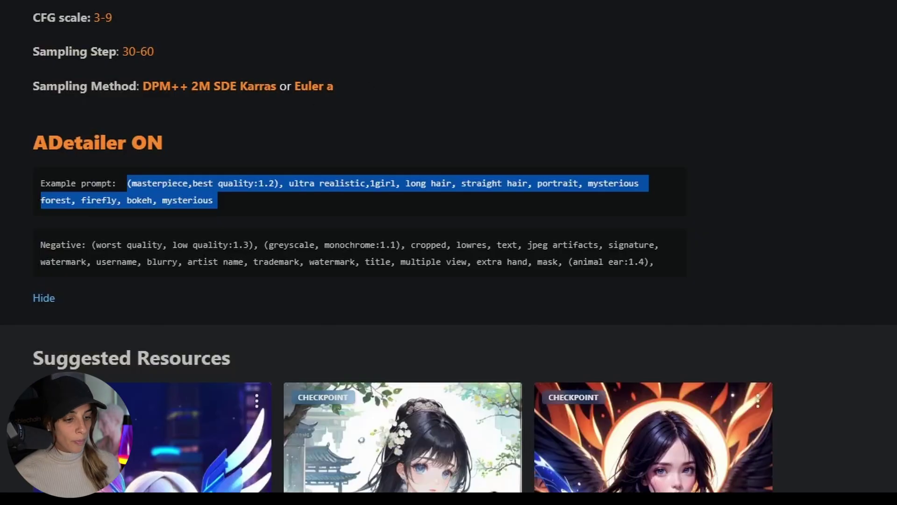
click(200, 275)
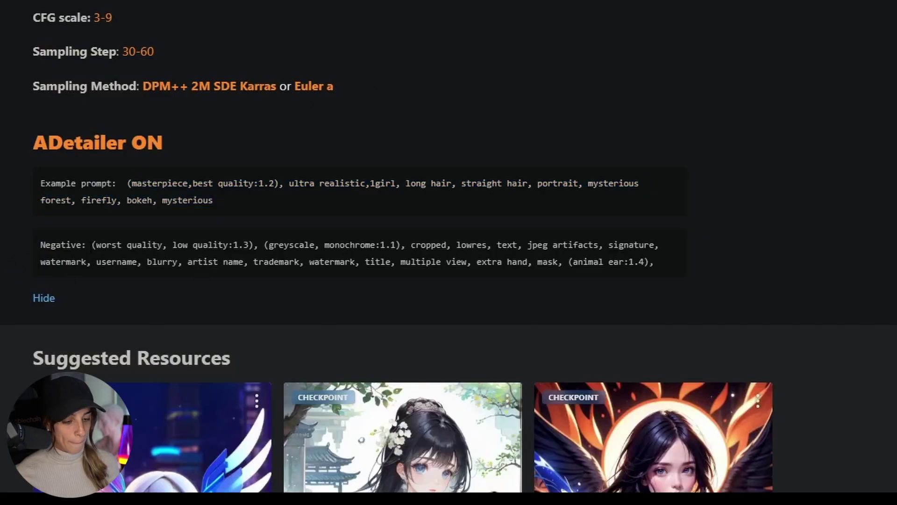
drag(91, 245, 658, 263)
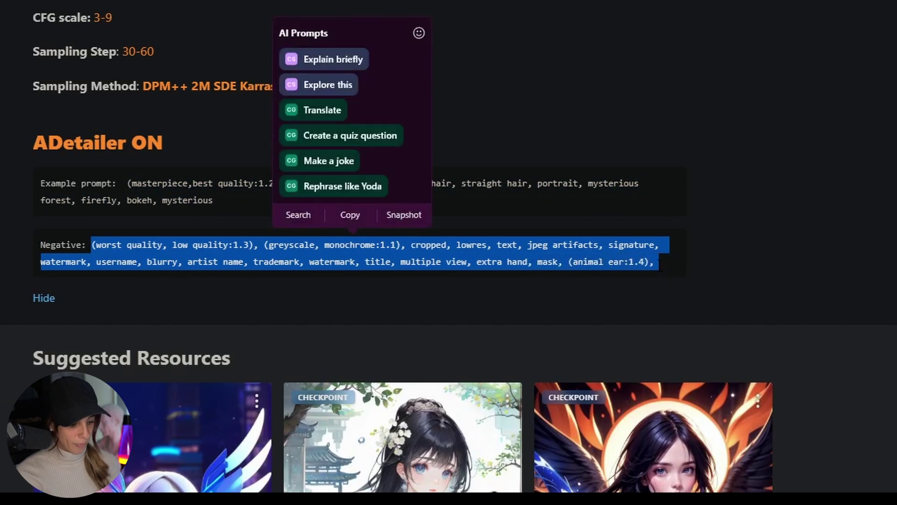
key(ctrl+c)
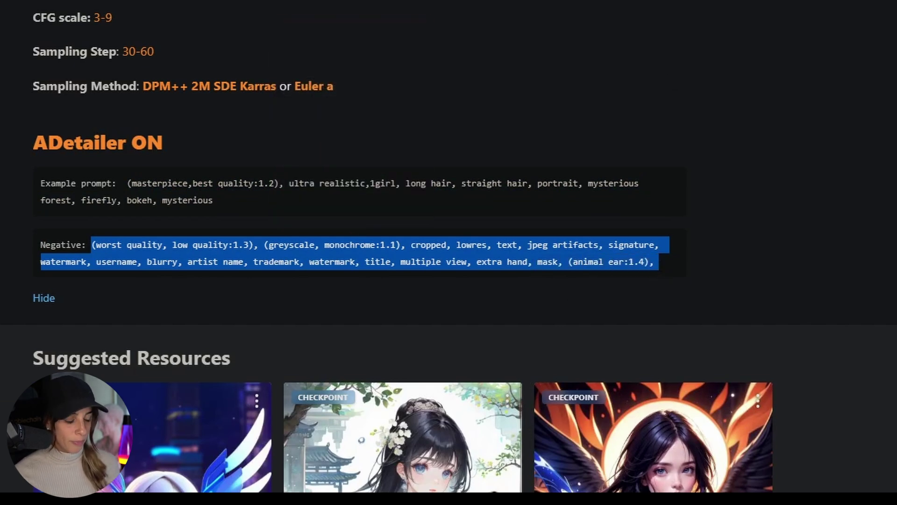
key(alt+Tab)
click(197, 287)
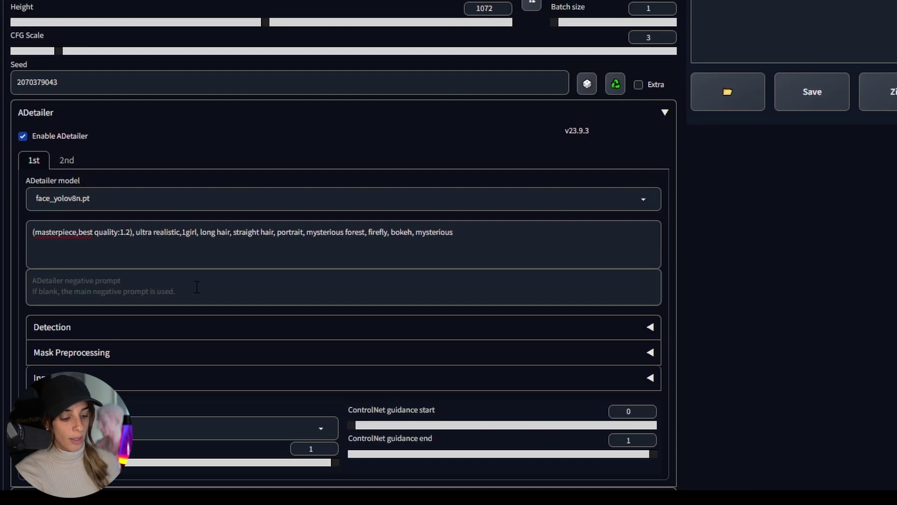
key(ctrl+v)
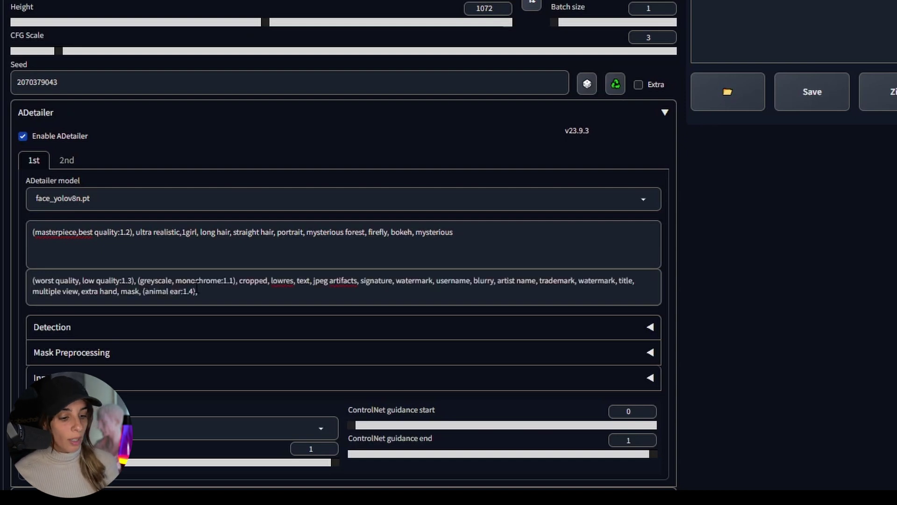
Expand the ControlNet v1.1.410 section below ADetailer
scroll(196, 283, down, 1)
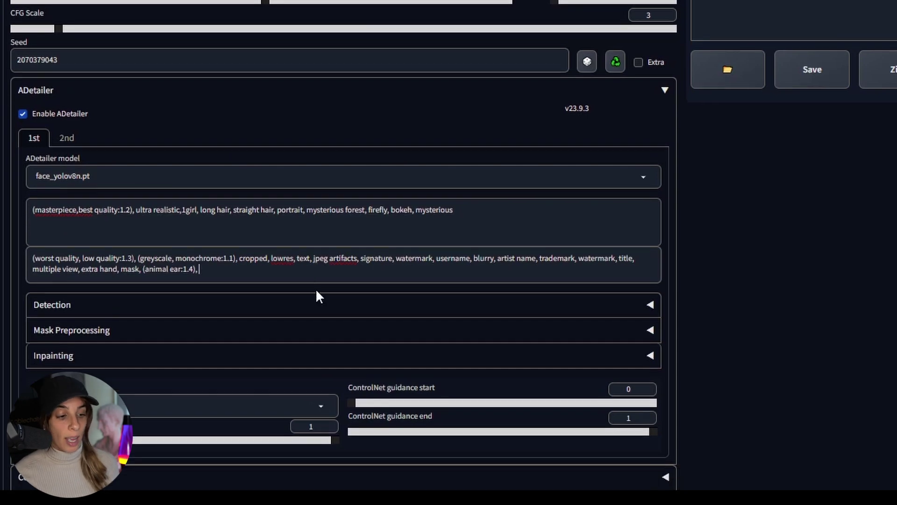
scroll(316, 297, down, 2)
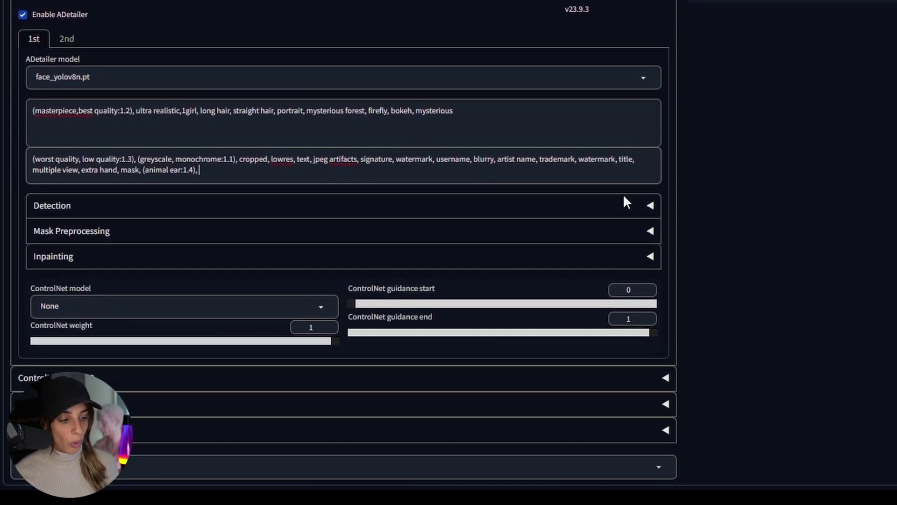
scroll(469, 303, down, 1)
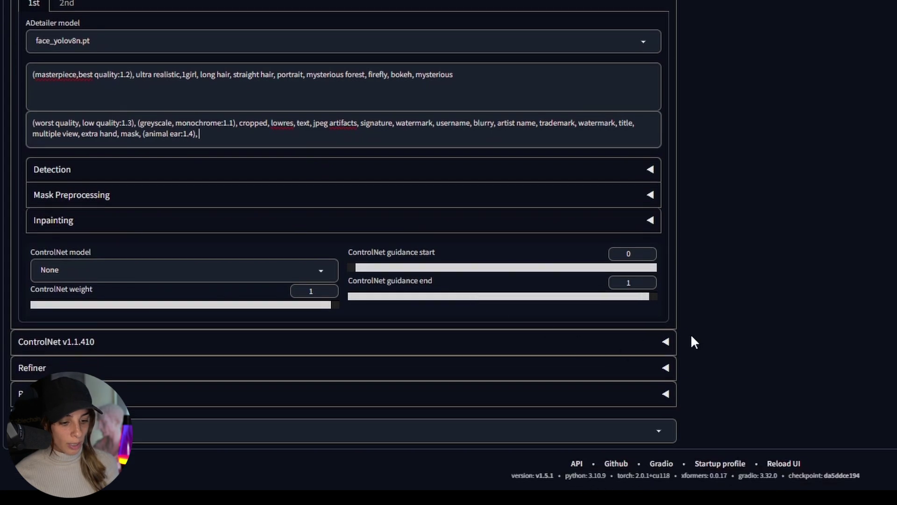
click(663, 342)
scroll(663, 348, down, 6)
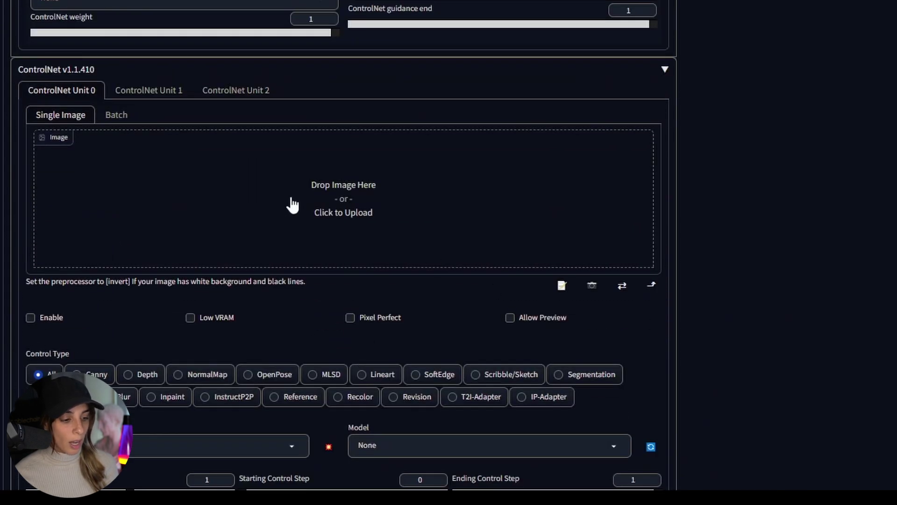
Load the canny pose outline into Unit 0 and enable Low VRAM and Pixel Perfect
drag(360, 310, 656, 218)
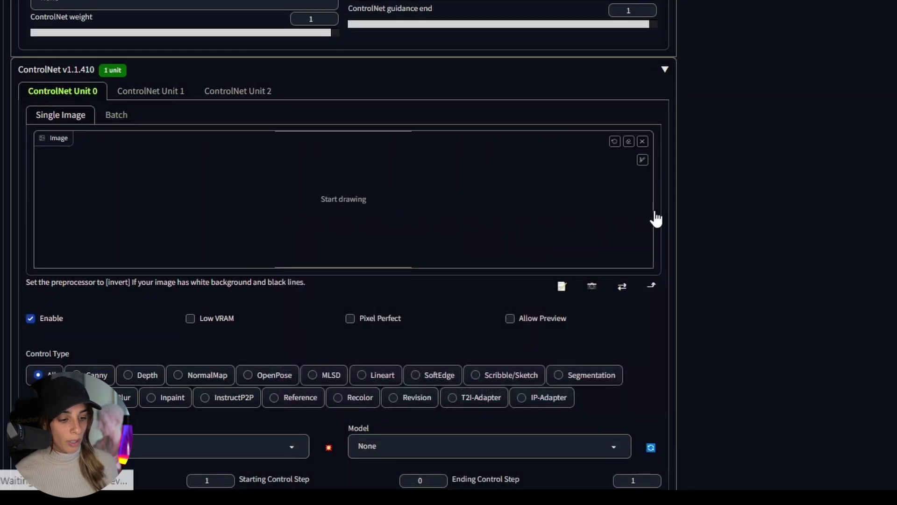
scroll(690, 225, down, 3)
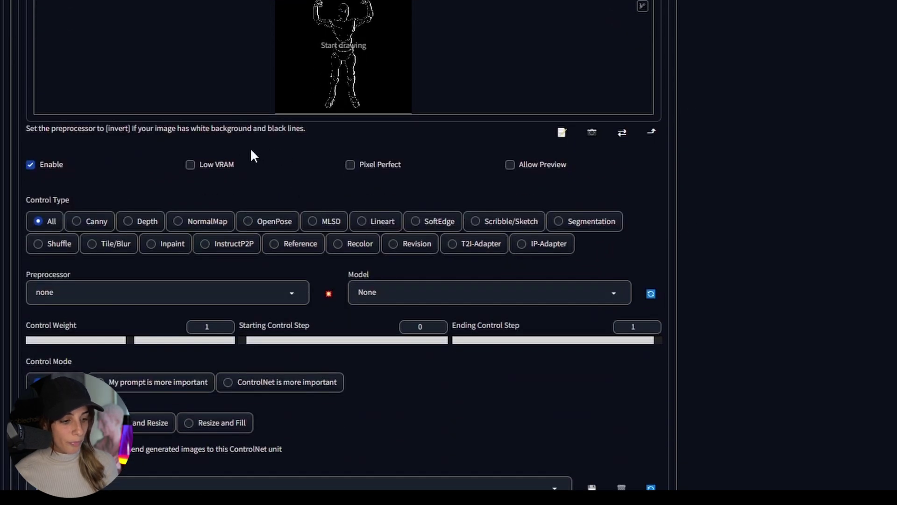
click(192, 163)
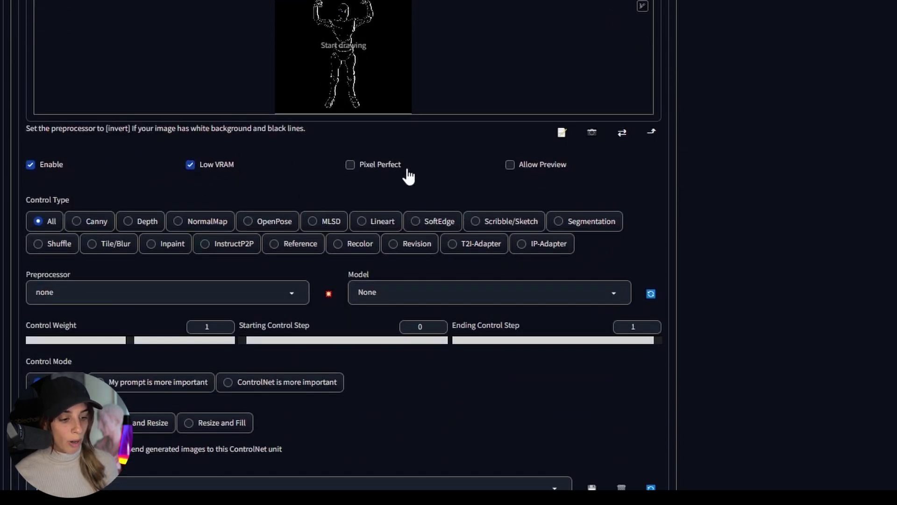
click(377, 167)
scroll(394, 193, down, 1)
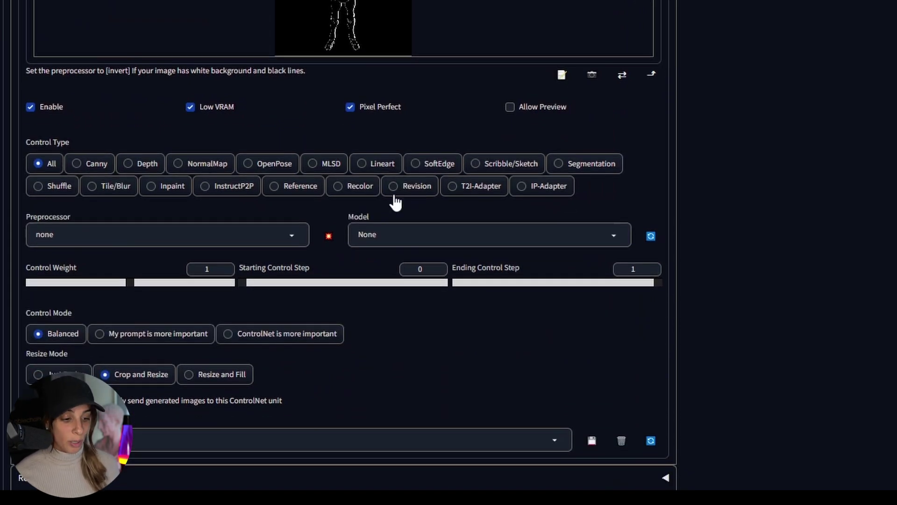
Choose the Canny control type, preprocessor none, and the diffusers_xl_canny_full model
scroll(394, 200, up, 2)
click(96, 271)
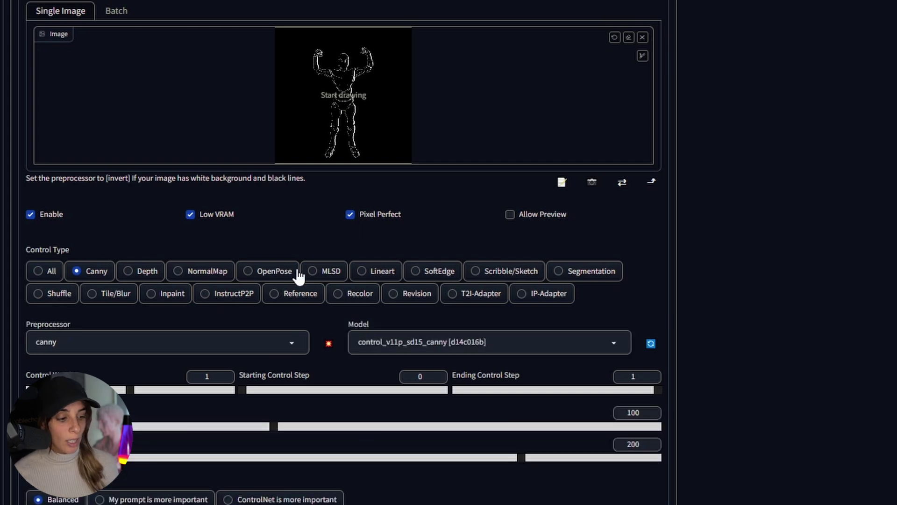
click(286, 350)
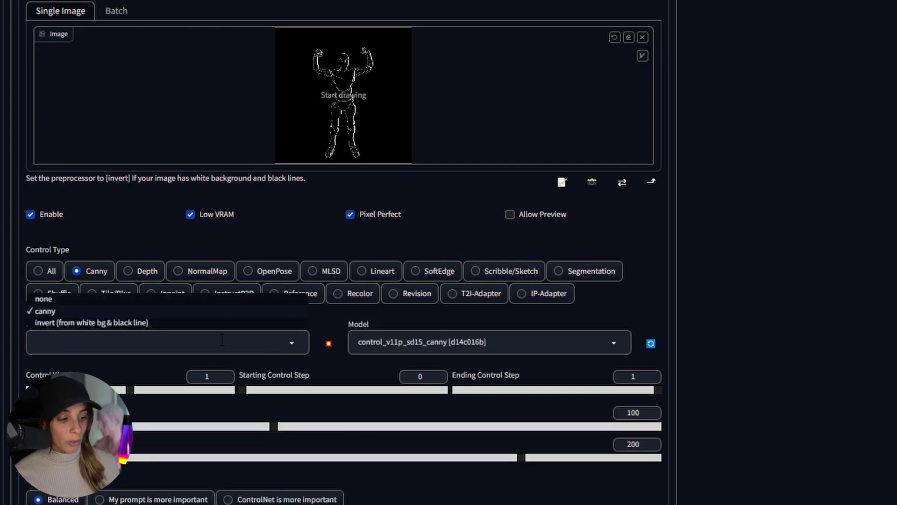
click(87, 300)
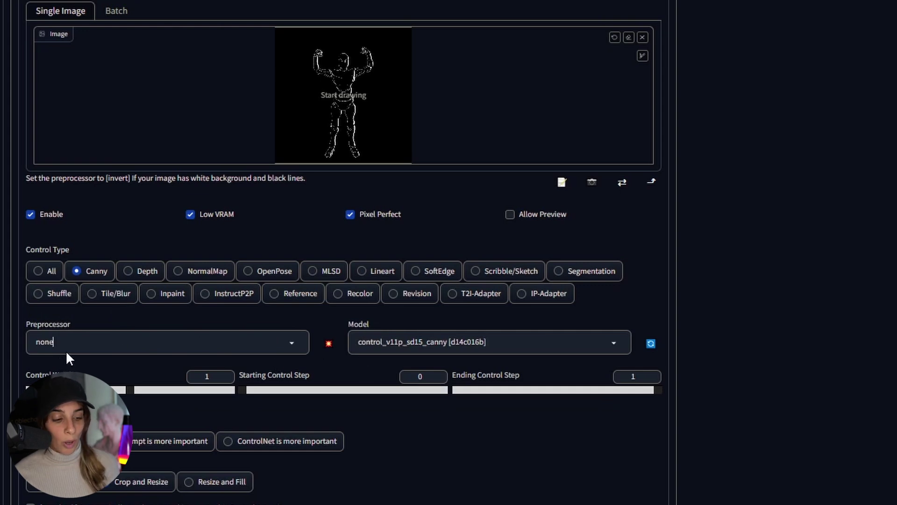
click(430, 340)
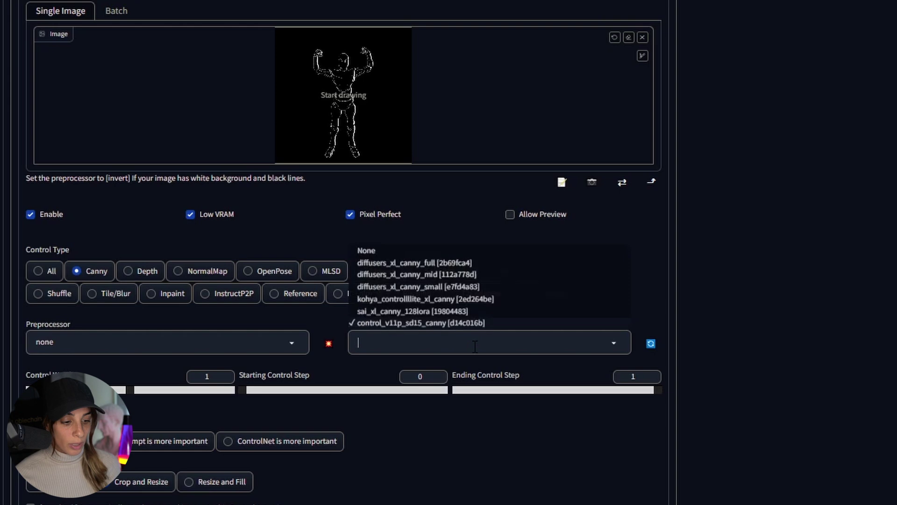
click(427, 292)
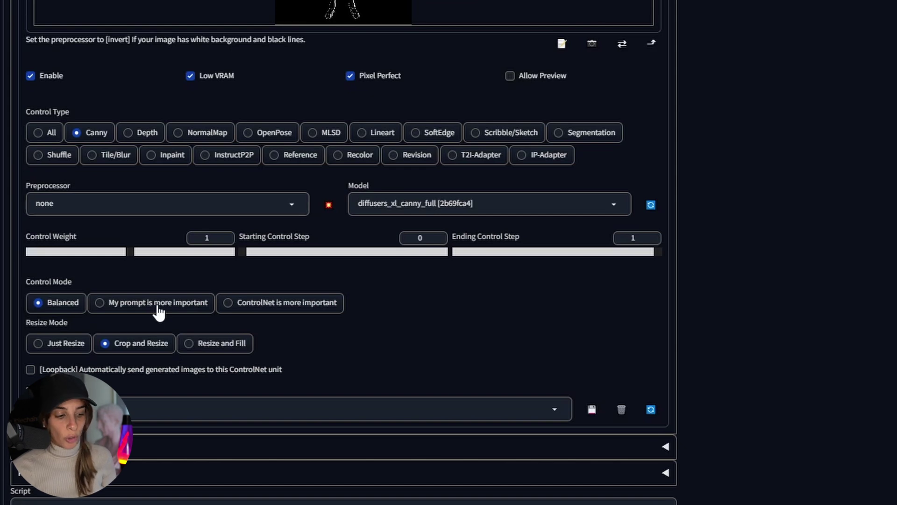
Set ControlNet Control Mode to 'My prompt is more important'
click(157, 312)
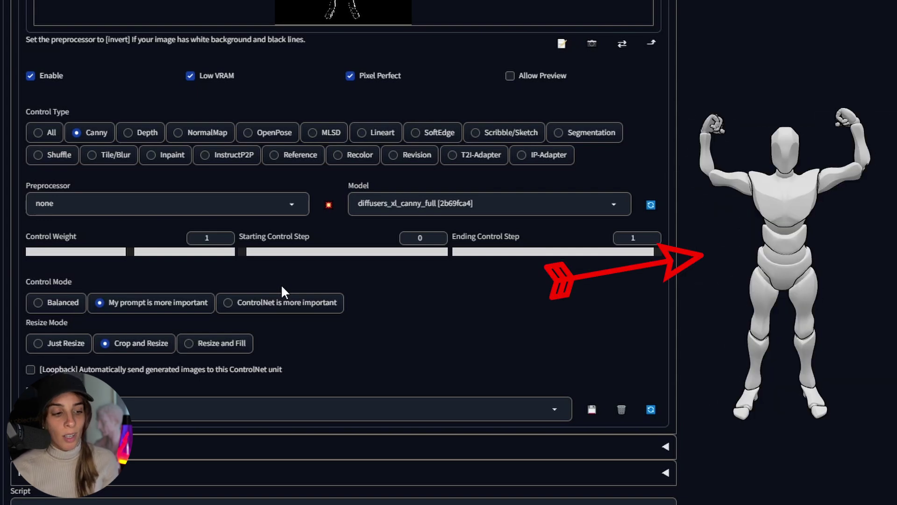
scroll(281, 286, up, 1)
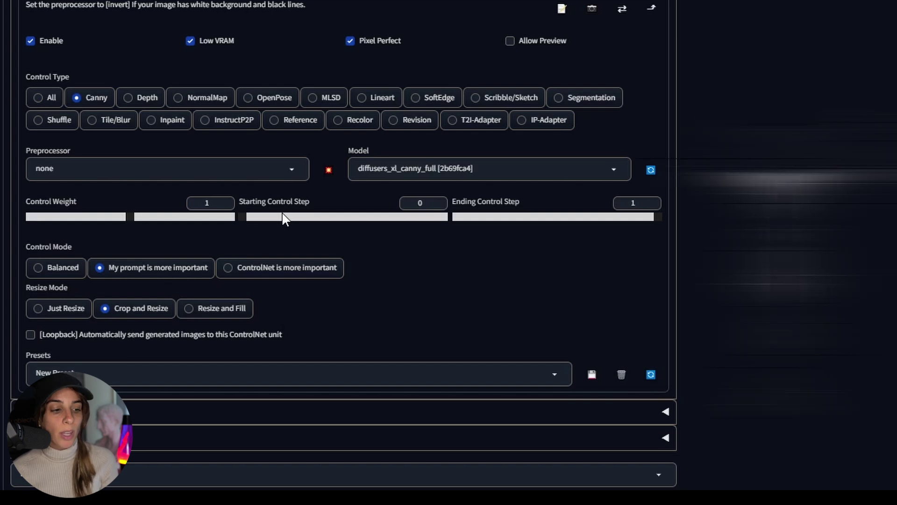
scroll(695, 420, up, 9)
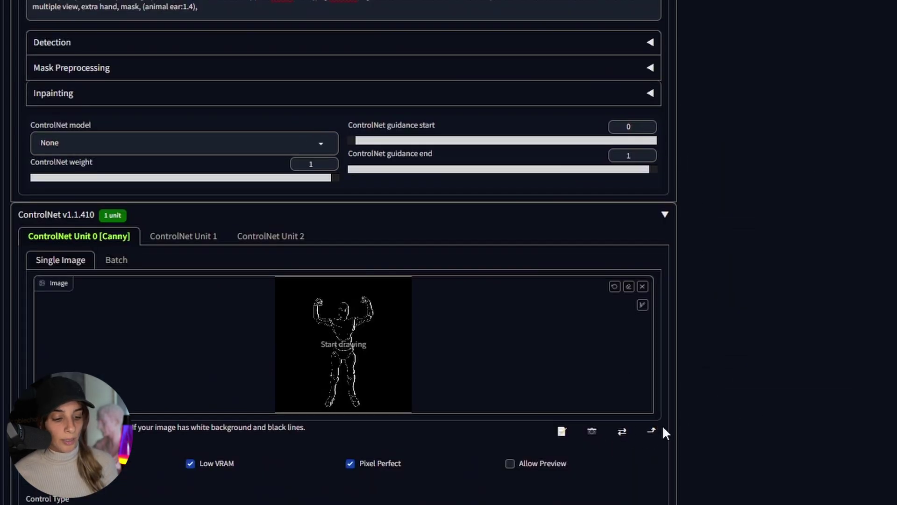
Scroll back up through the txt2img settings to check the seed is -1
scroll(647, 436, up, 4)
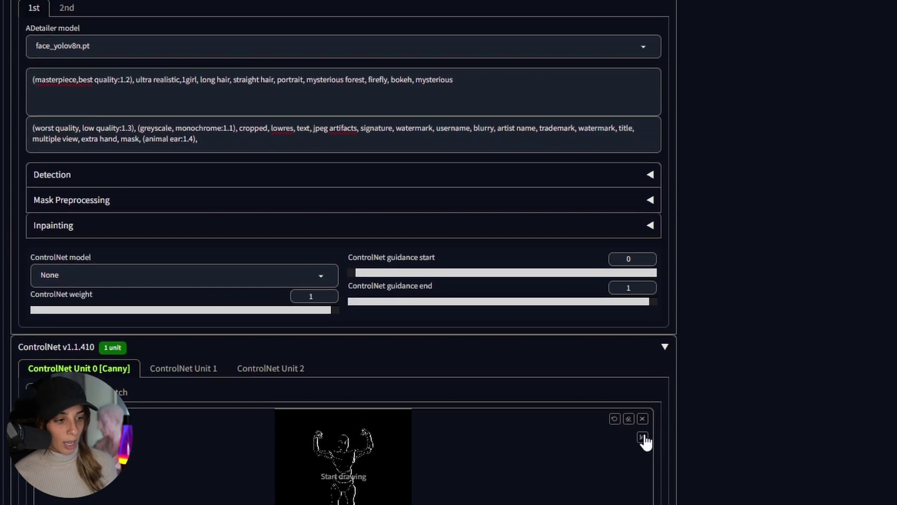
scroll(351, 202, up, 3)
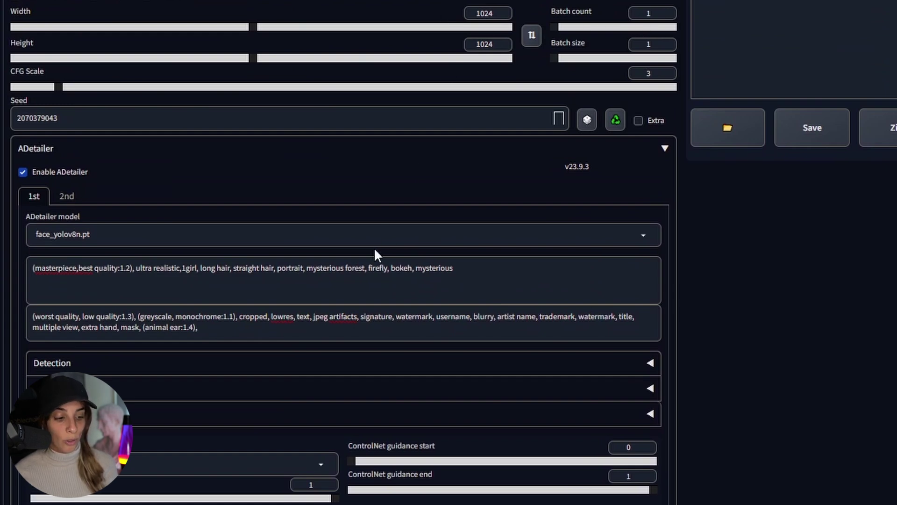
scroll(376, 252, down, 2)
scroll(376, 254, down, 1)
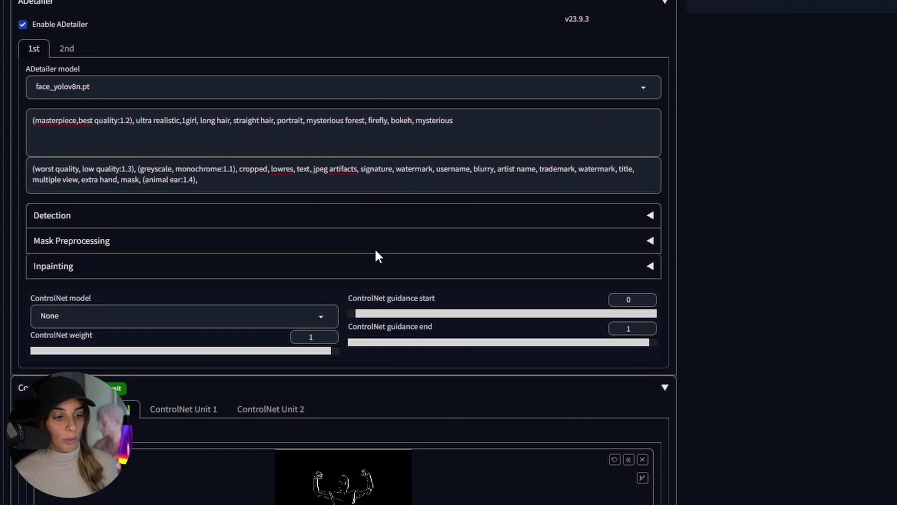
scroll(375, 254, up, 2)
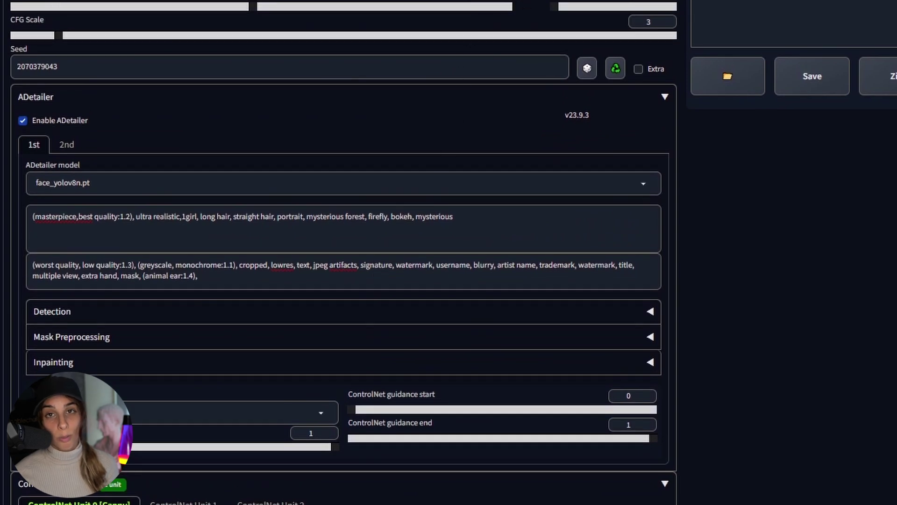
scroll(563, 340, down, 4)
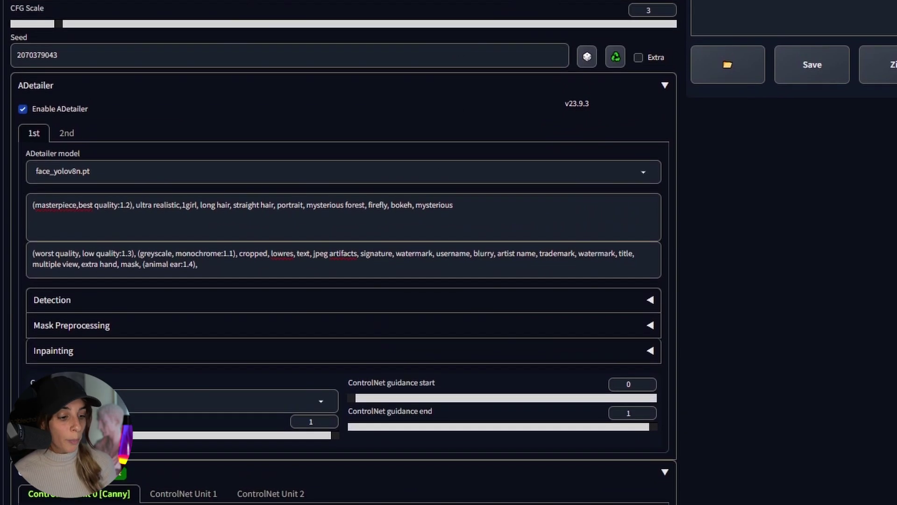
scroll(449, 375, down, 1)
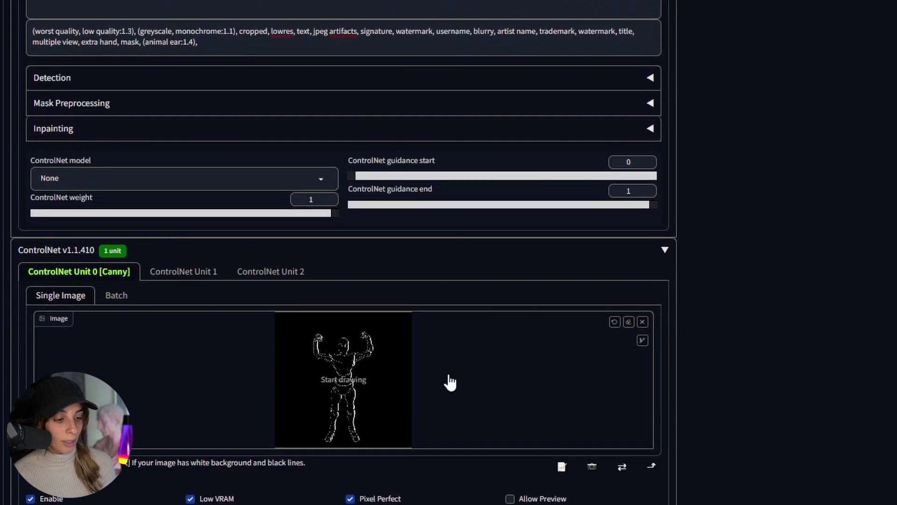
scroll(448, 380, up, 1)
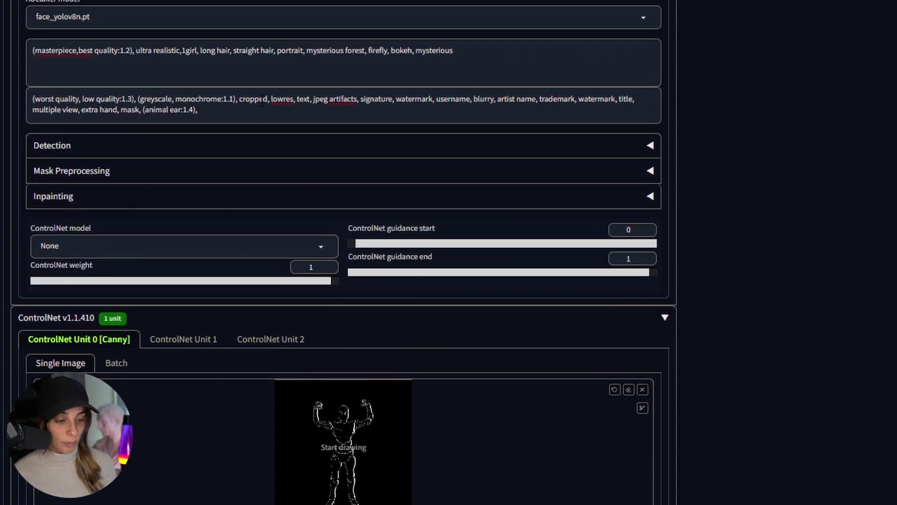
scroll(262, 102, up, 5)
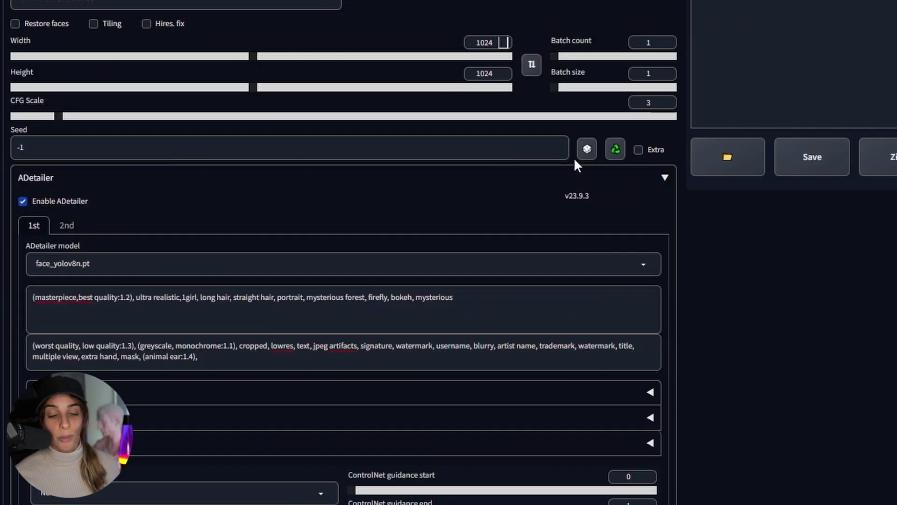
scroll(574, 158, up, 2)
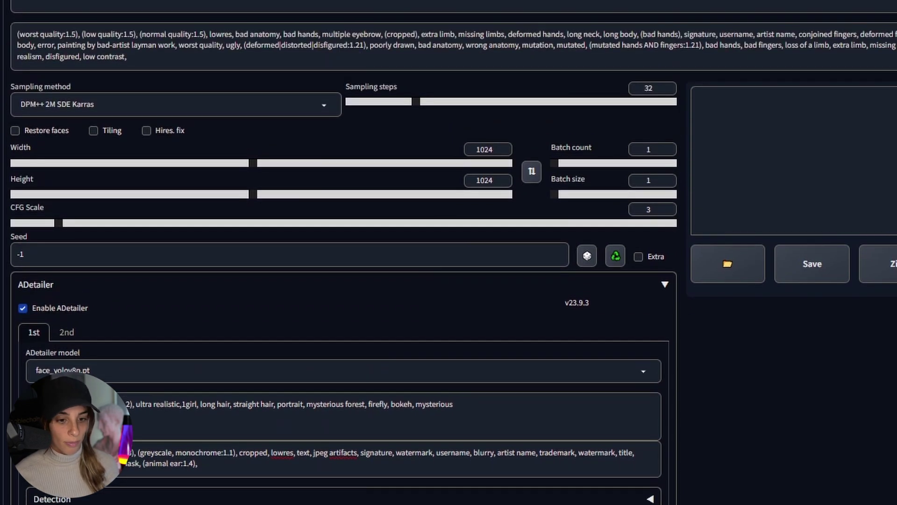
Generate the 1024×1024 image of the winged bearded figure with Ctrl+Enter
key(ctrl+Return)
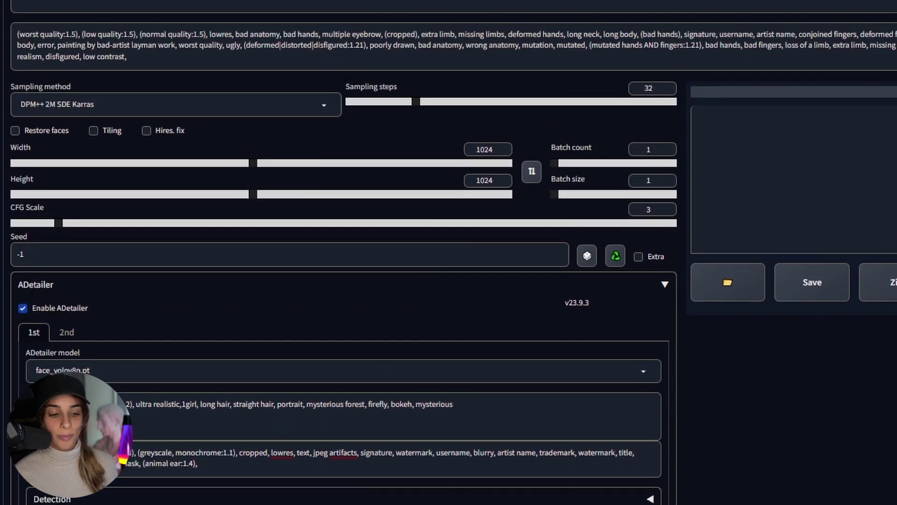